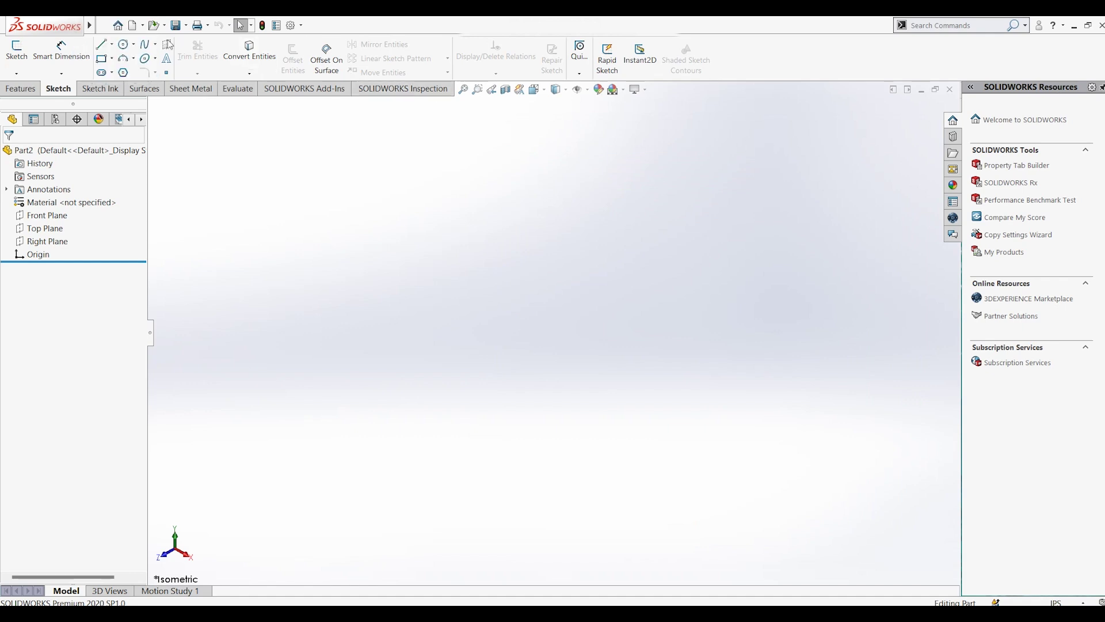
- Start a new sketch on the Front Plane
click(133, 46)
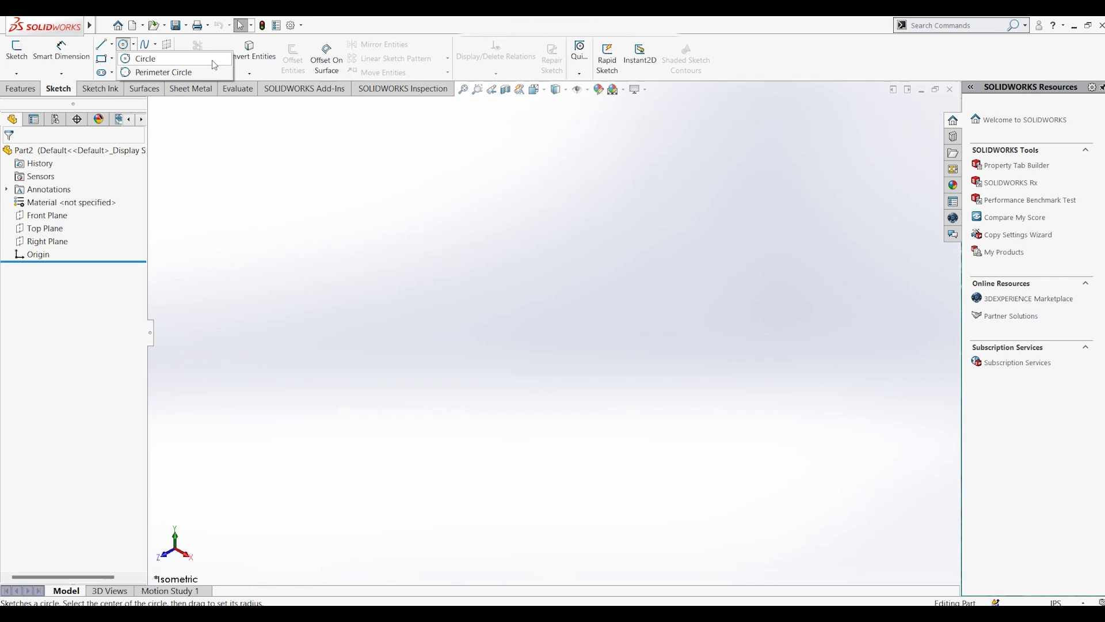
key(Escape)
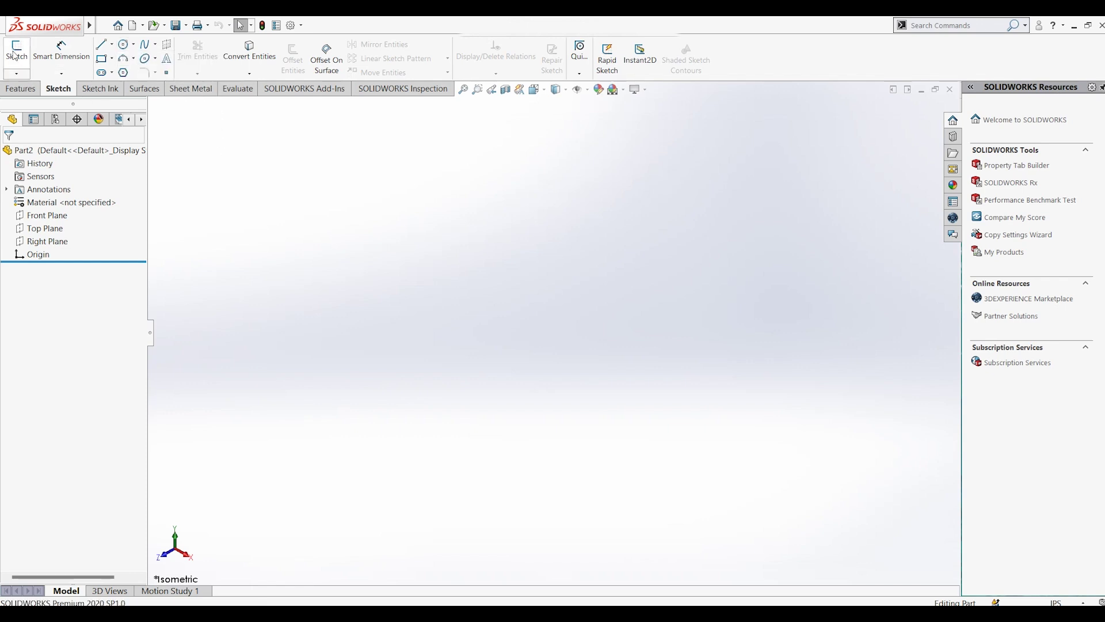
click(17, 50)
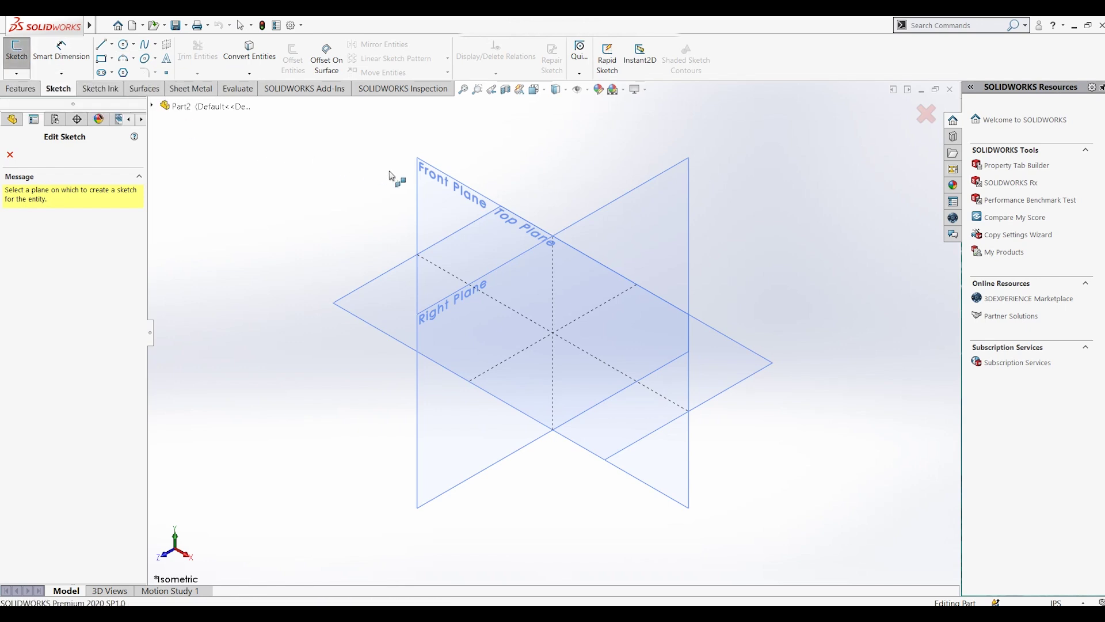
click(438, 183)
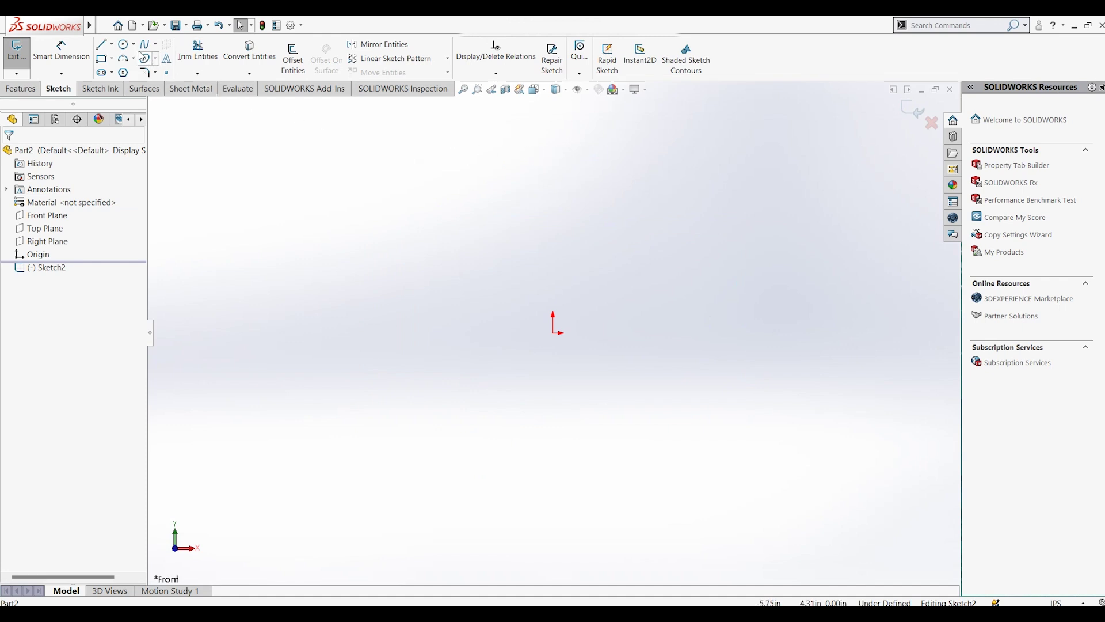
- Sketch a circle above and left of the origin, shift its centre slightly, and shrink it to a radius of about 1.11 in
click(133, 45)
click(139, 56)
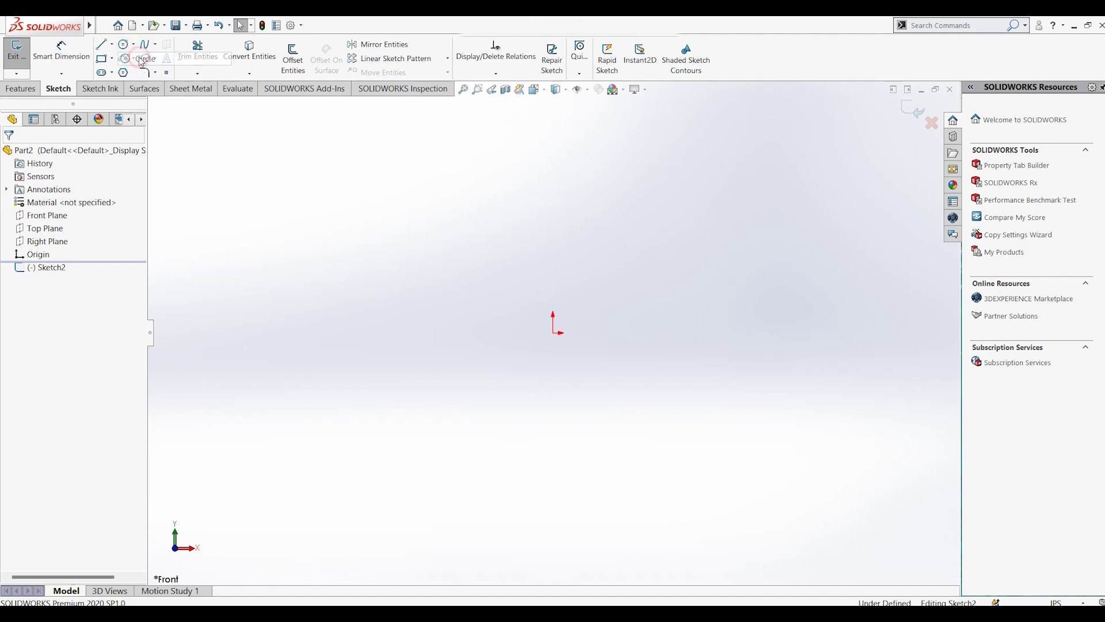
click(323, 255)
click(417, 222)
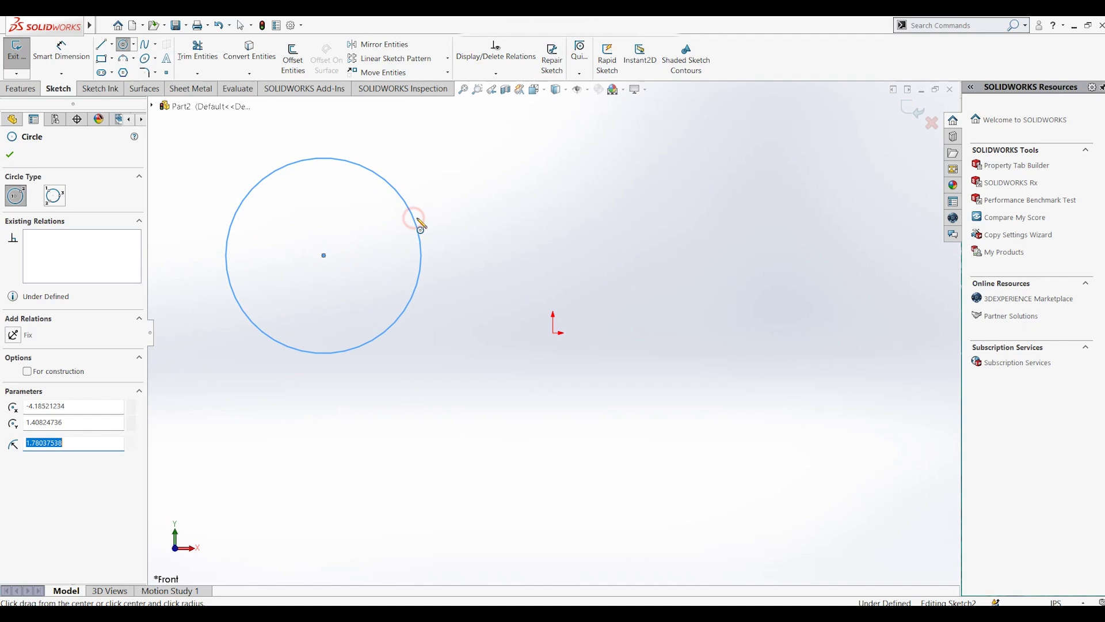
key(Escape)
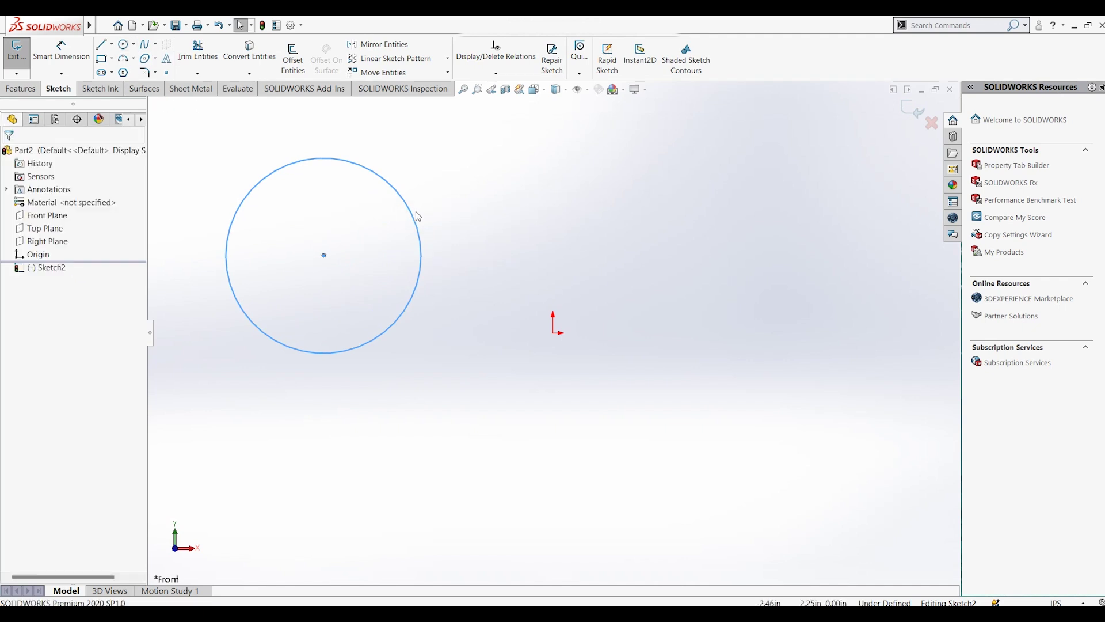
mouse_move(324, 255)
mouse_down()
mouse_move(756, 265)
mouse_move(471, 265)
mouse_move(436, 415)
mouse_move(688, 383)
mouse_move(524, 209)
mouse_move(365, 230)
mouse_move(332, 246)
mouse_up()
drag(407, 180, 389, 214)
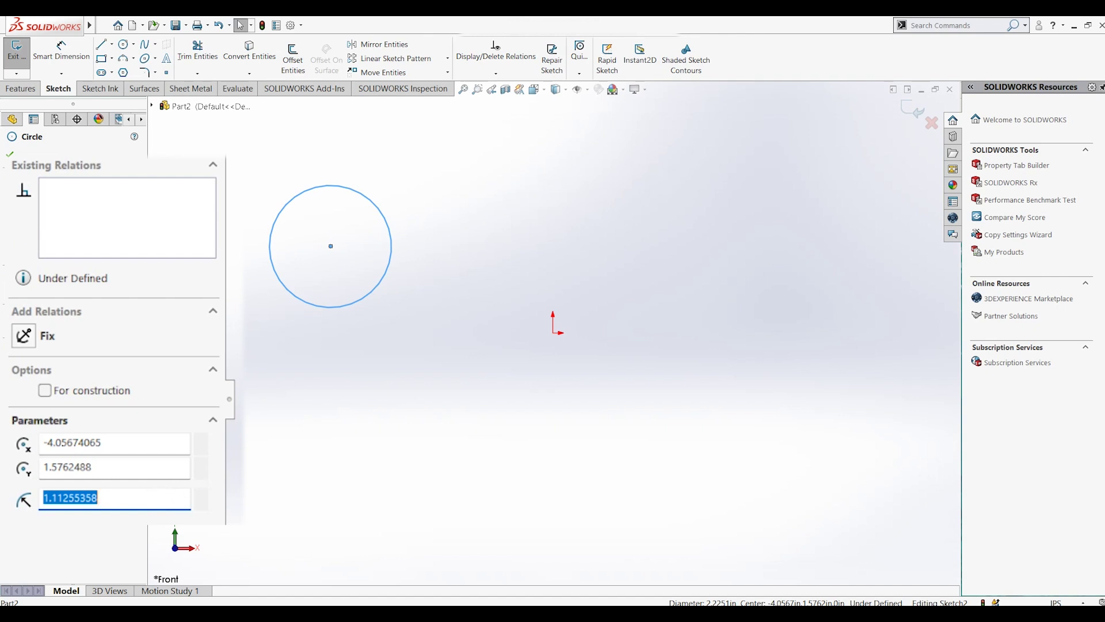
- Set the circle's radius to 3 in
click(152, 500)
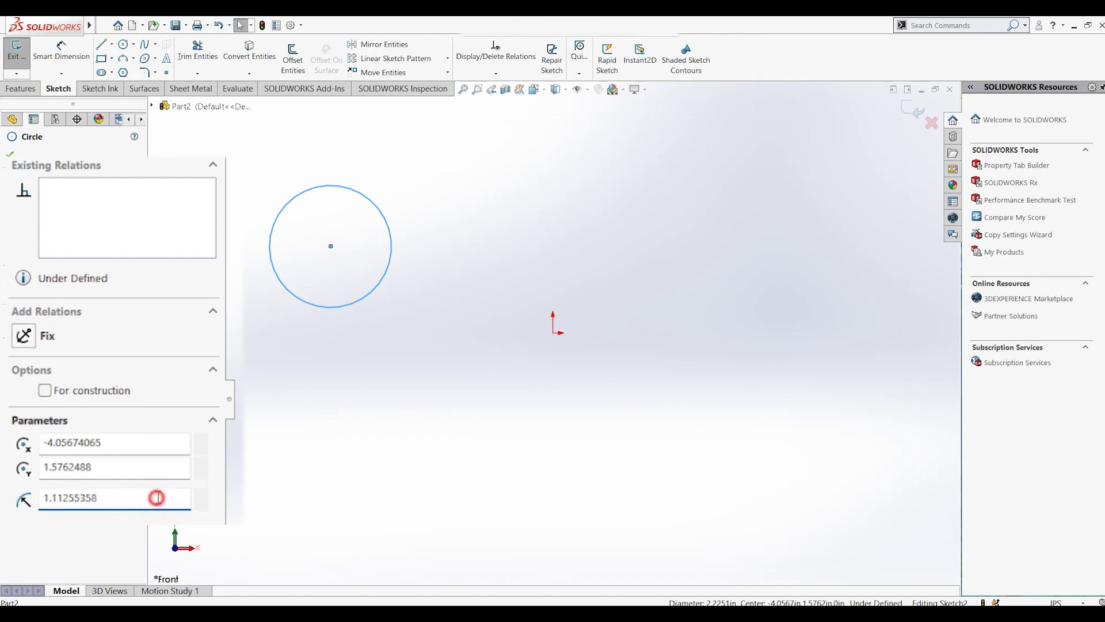
drag(155, 499, 19, 503)
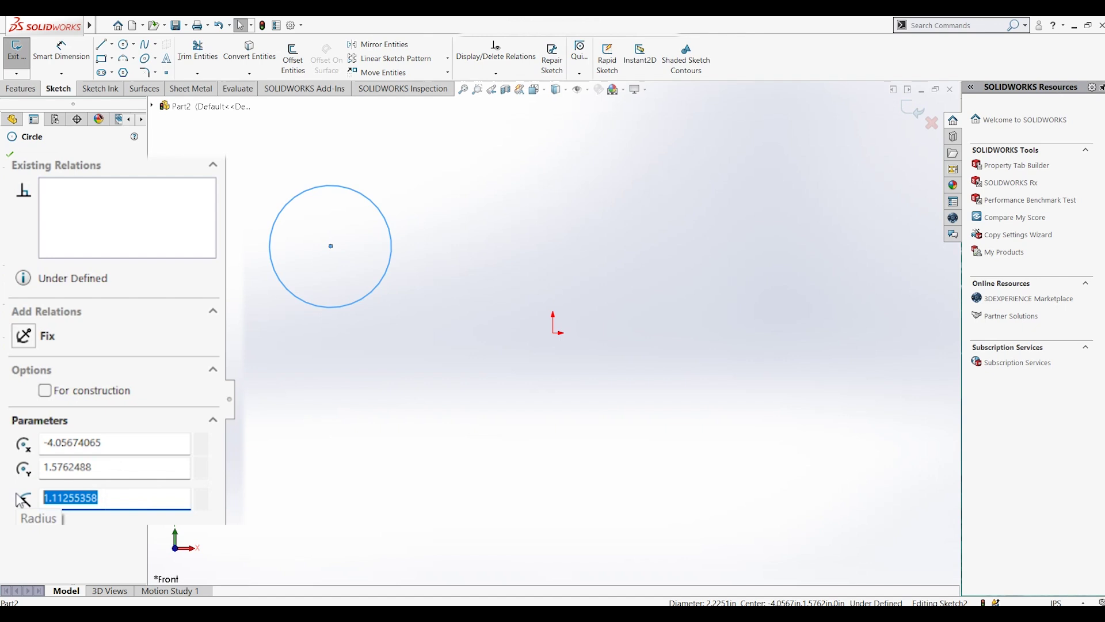
text(3)
key(Return)
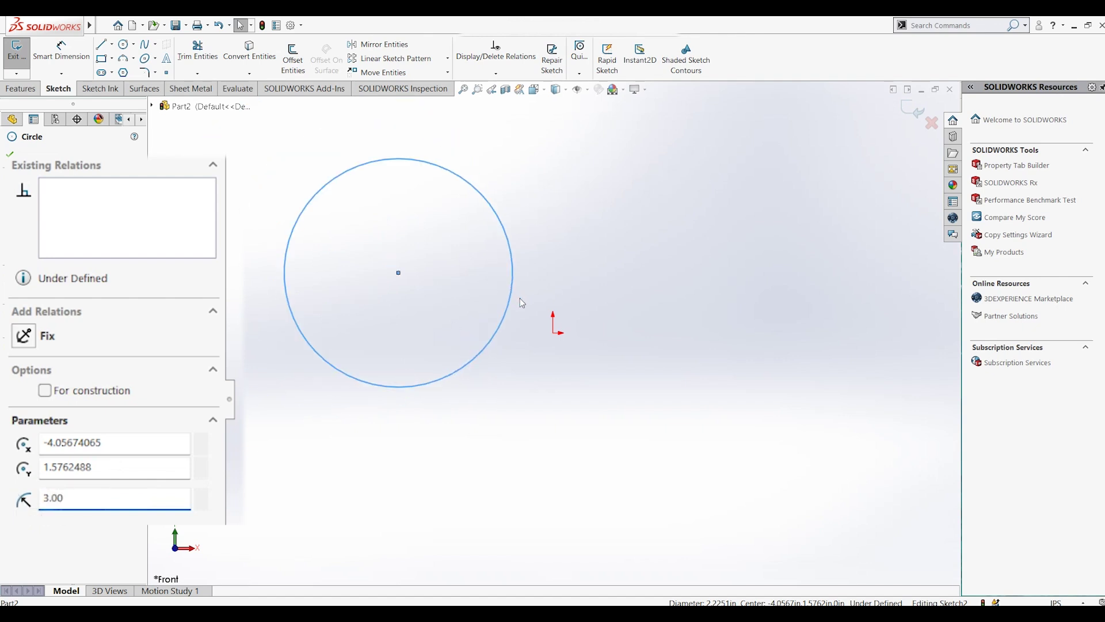
- Set the circle's radius to 2 in
click(112, 501)
click(117, 503)
double_click(118, 503)
text(2)
key(Return)
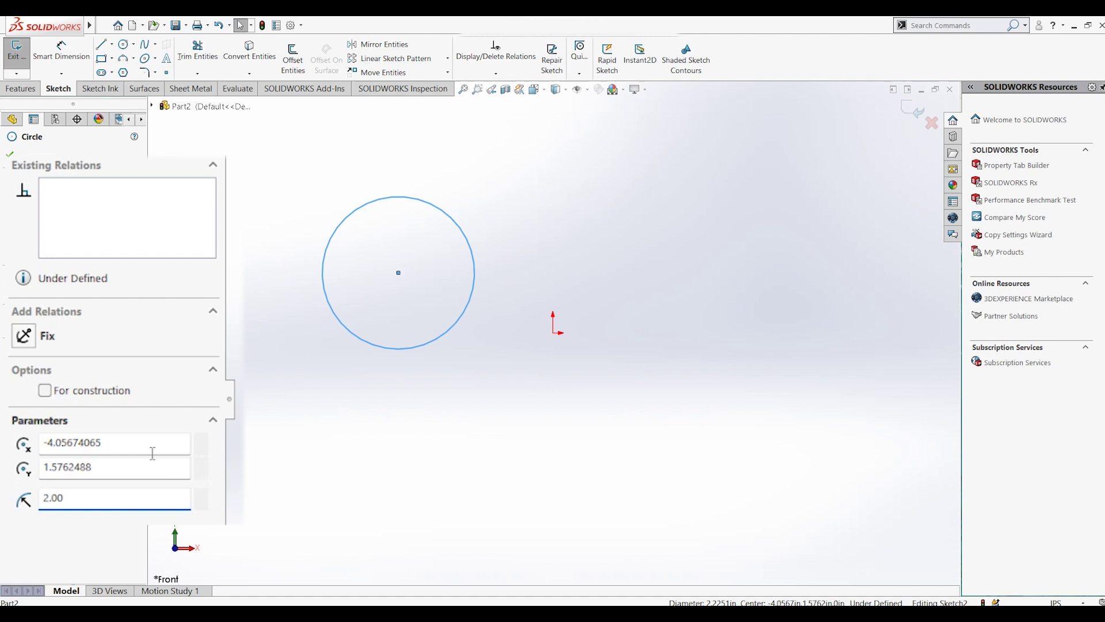
- Set the Y coordinate of the circle's centre to 2 in
click(141, 467)
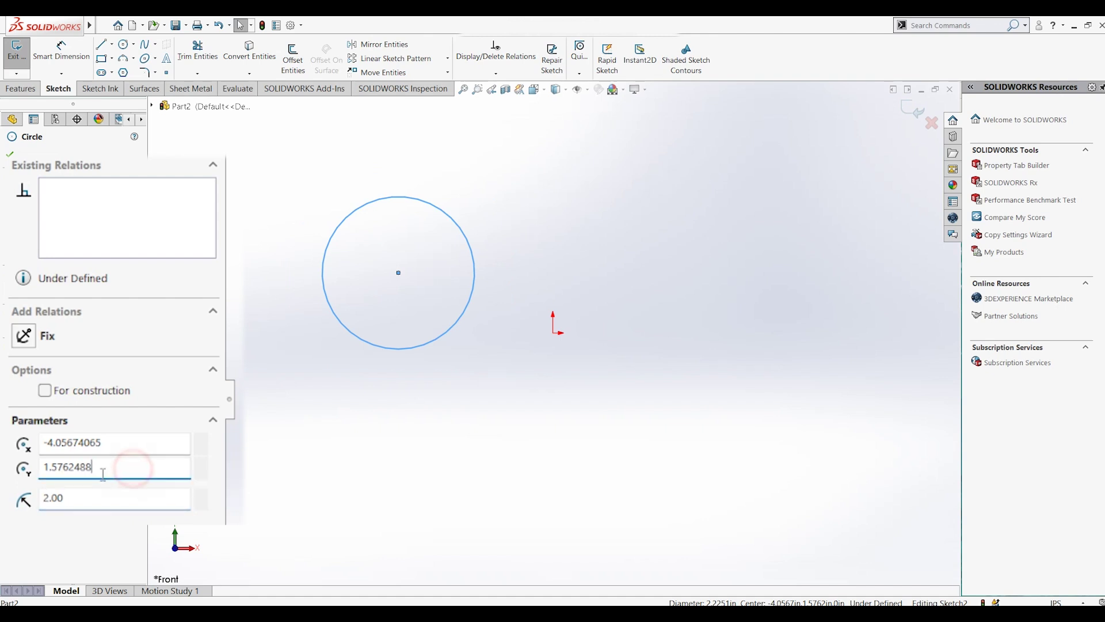
click(86, 467)
double_click(86, 467)
click(86, 468)
drag(86, 468, 89, 470)
double_click(89, 468)
click(99, 467)
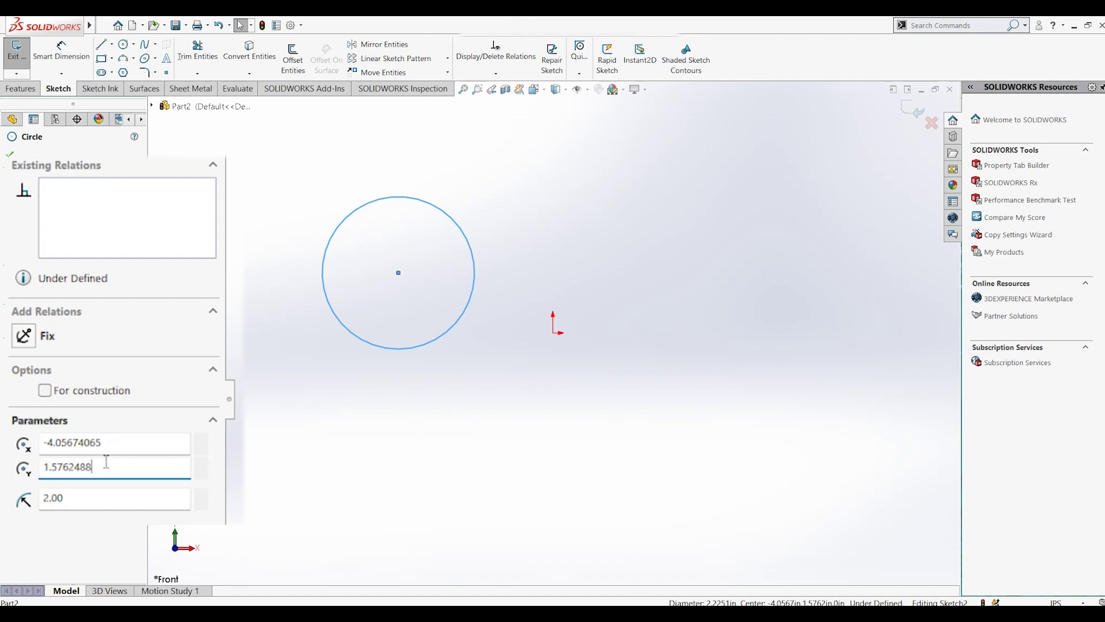
double_click(111, 466)
text(2.00)
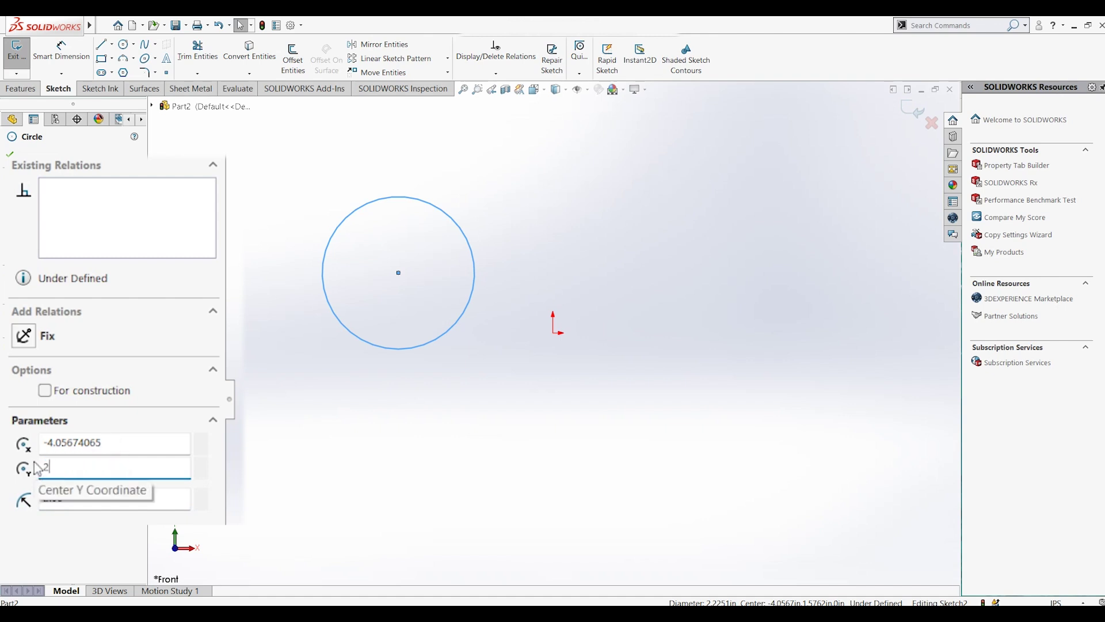
key(Return)
- Set the Y coordinate of the circle's centre to 4 in
double_click(86, 467)
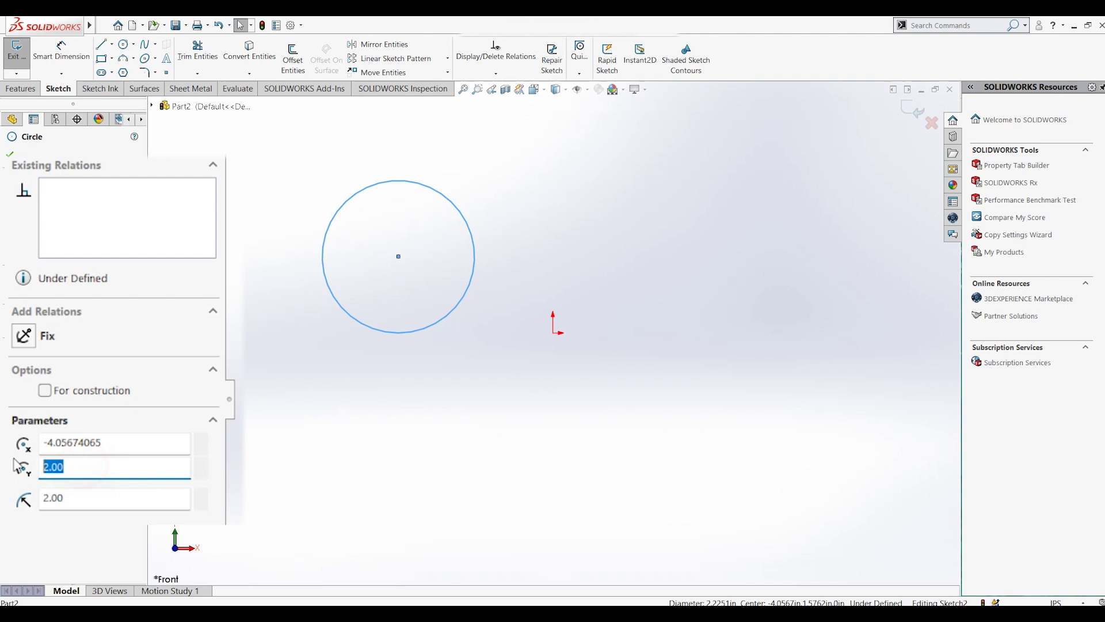
text(4)
key(Return)
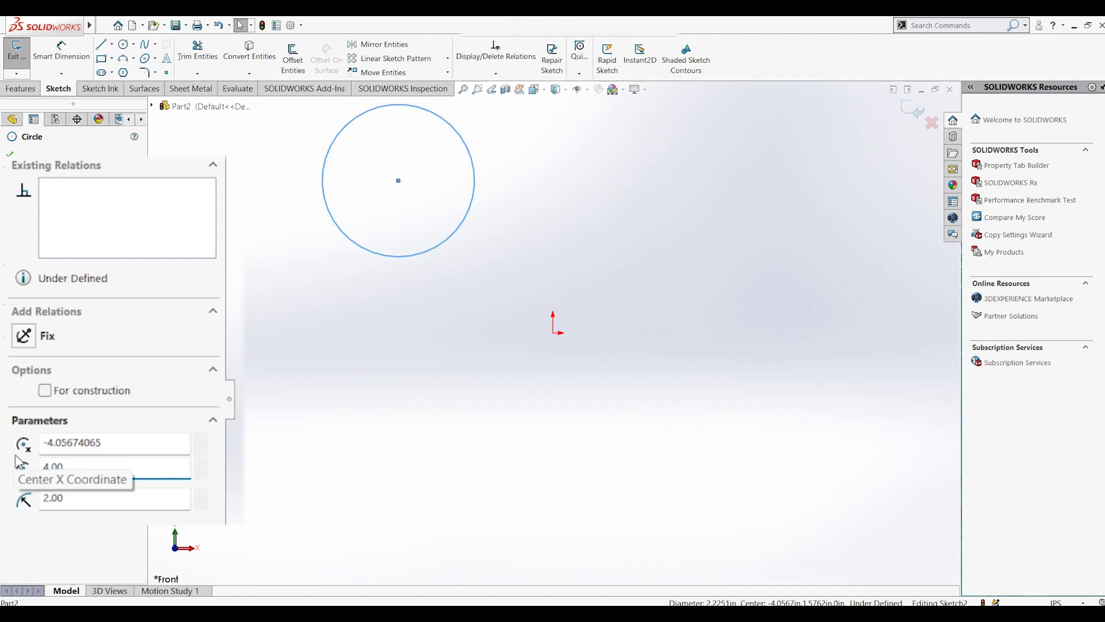
- Set the Y coordinate of the circle's centre to 3 in
double_click(81, 466)
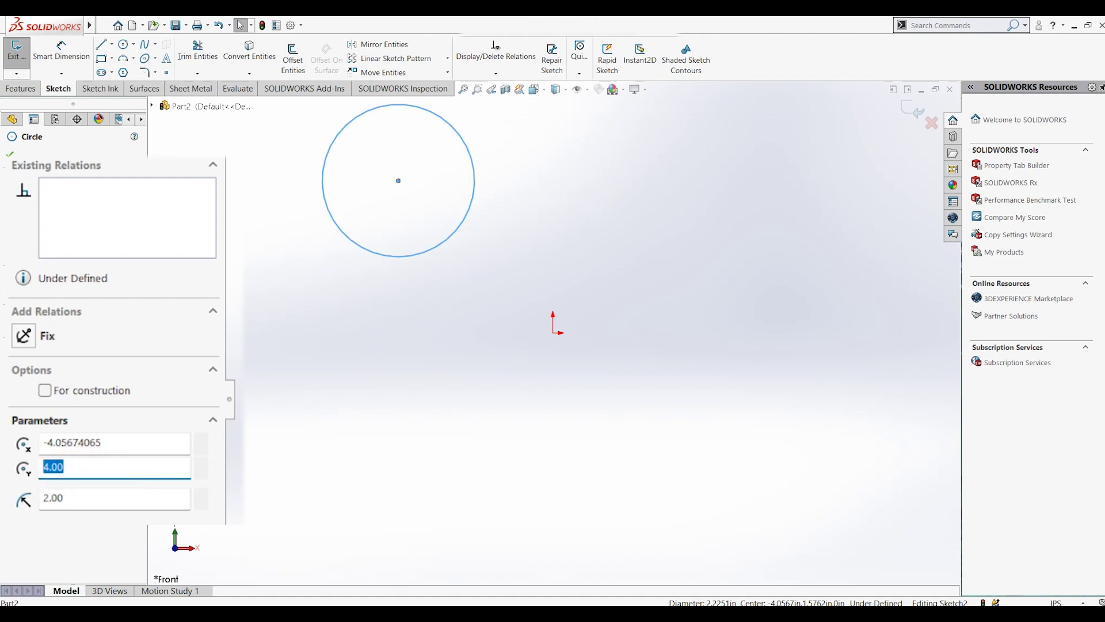
text(3)
key(Return)
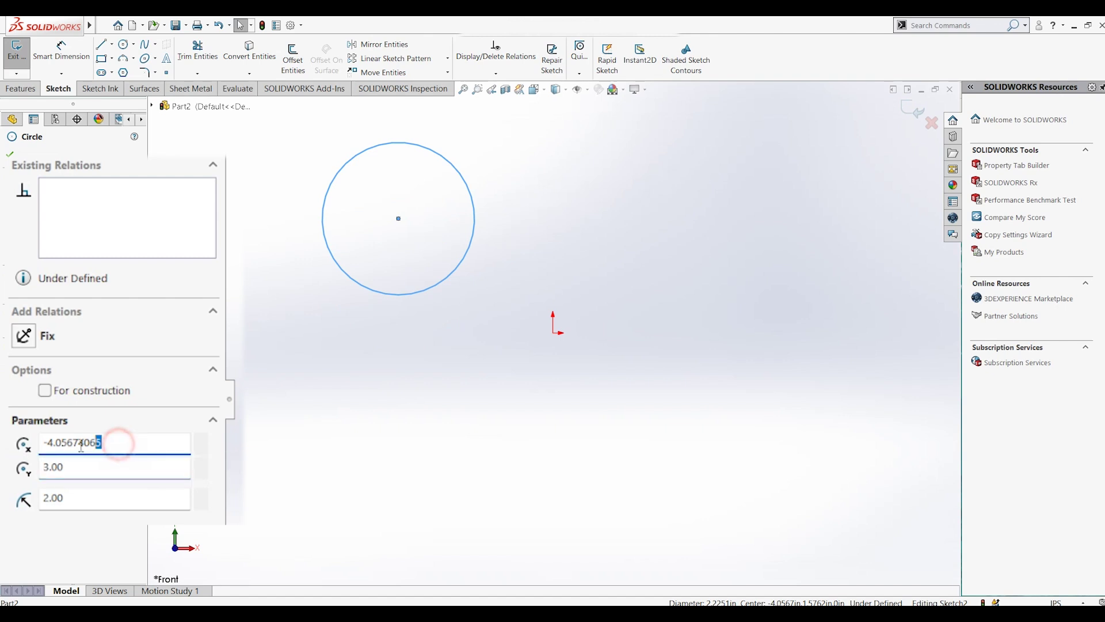
- Set the X coordinate of the circle's centre to -2 in
double_click(124, 443)
click(129, 447)
drag(129, 447, 35, 448)
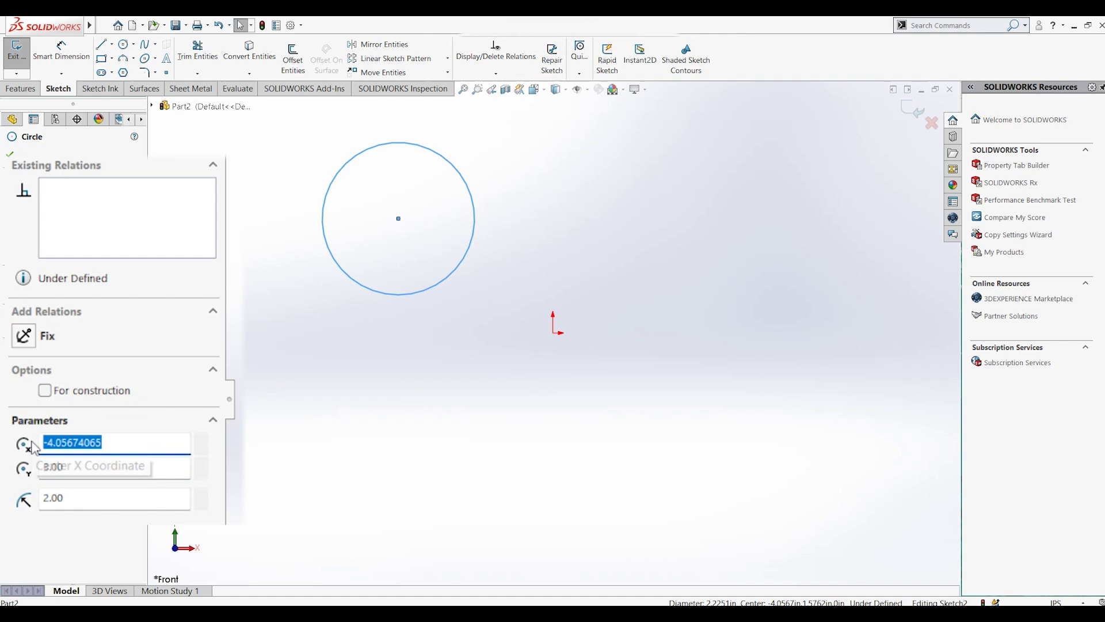
text(-2)
key(Return)
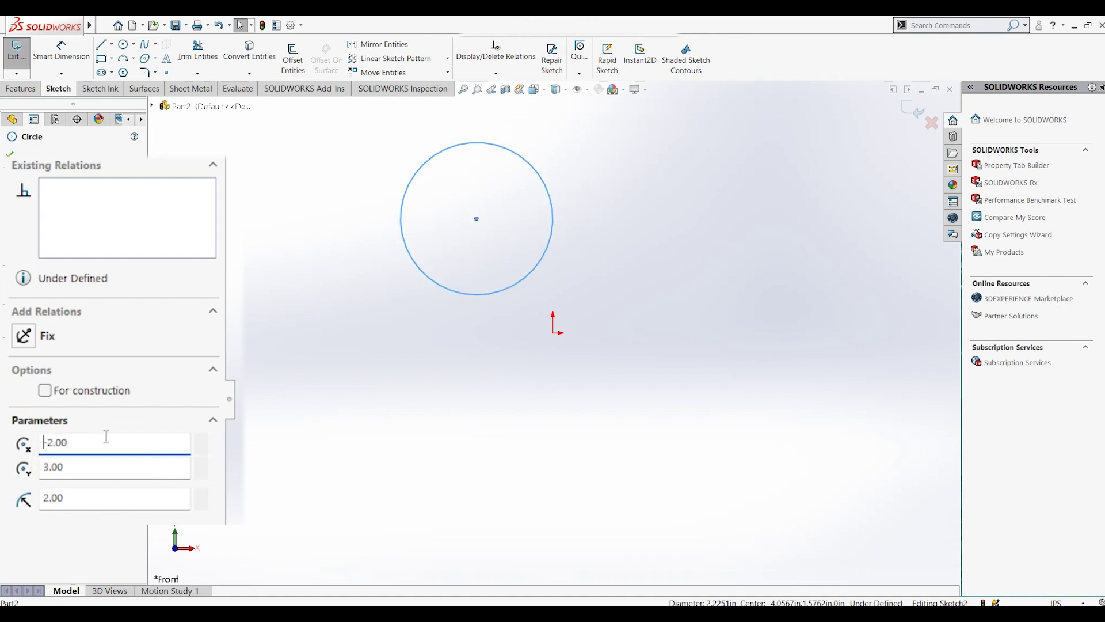
- Set the X coordinate of the circle's centre to 3 in
double_click(104, 442)
text(3)
key(Return)
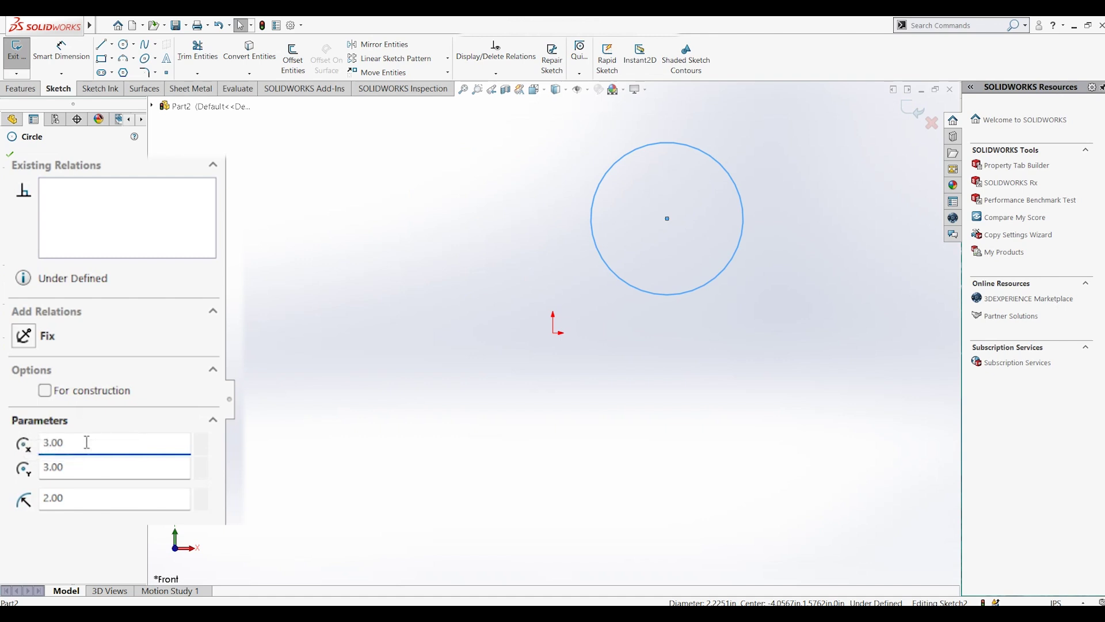
- Switch the circle to construction geometry and back to a regular sketch entity
click(90, 392)
click(90, 393)
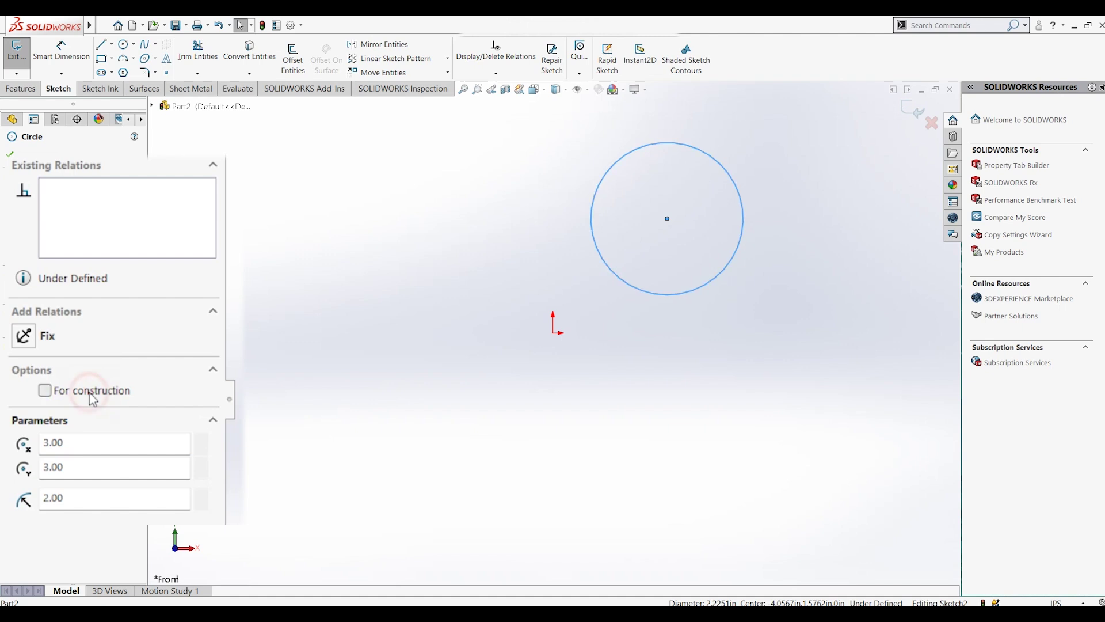
click(92, 396)
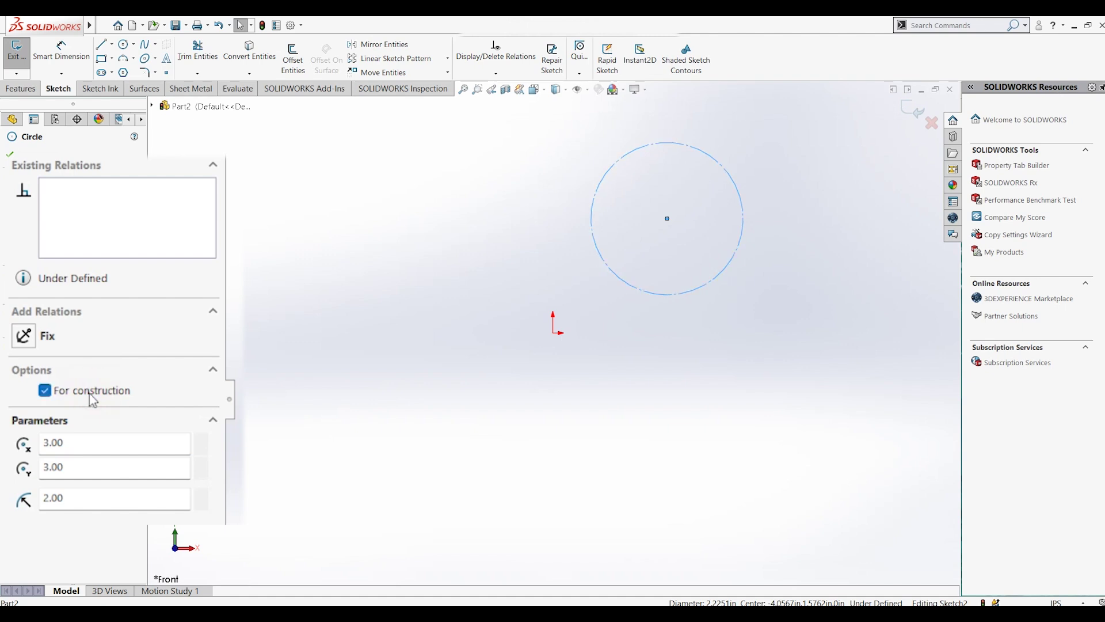
click(91, 395)
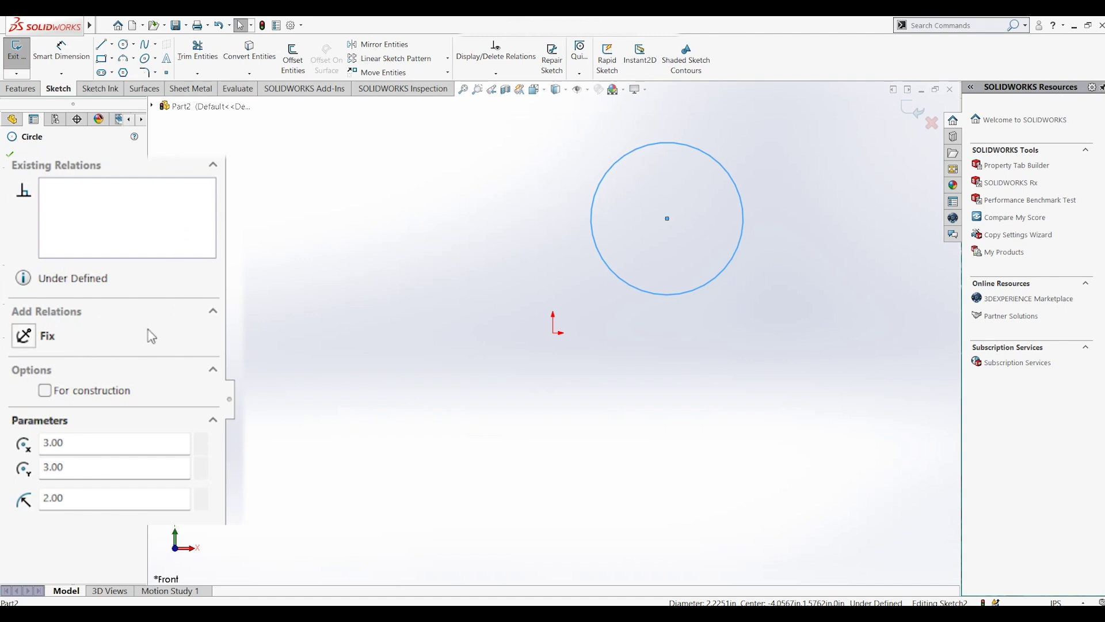
- Apply a Fix relation to the circle and try to resize it by its edge
click(26, 339)
click(378, 302)
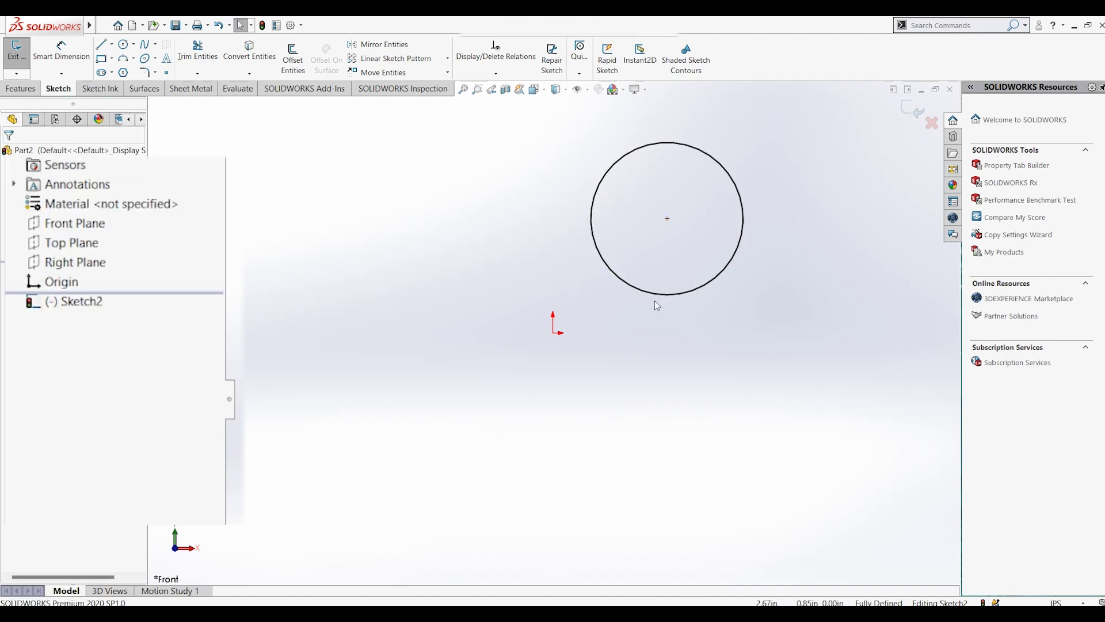
click(667, 219)
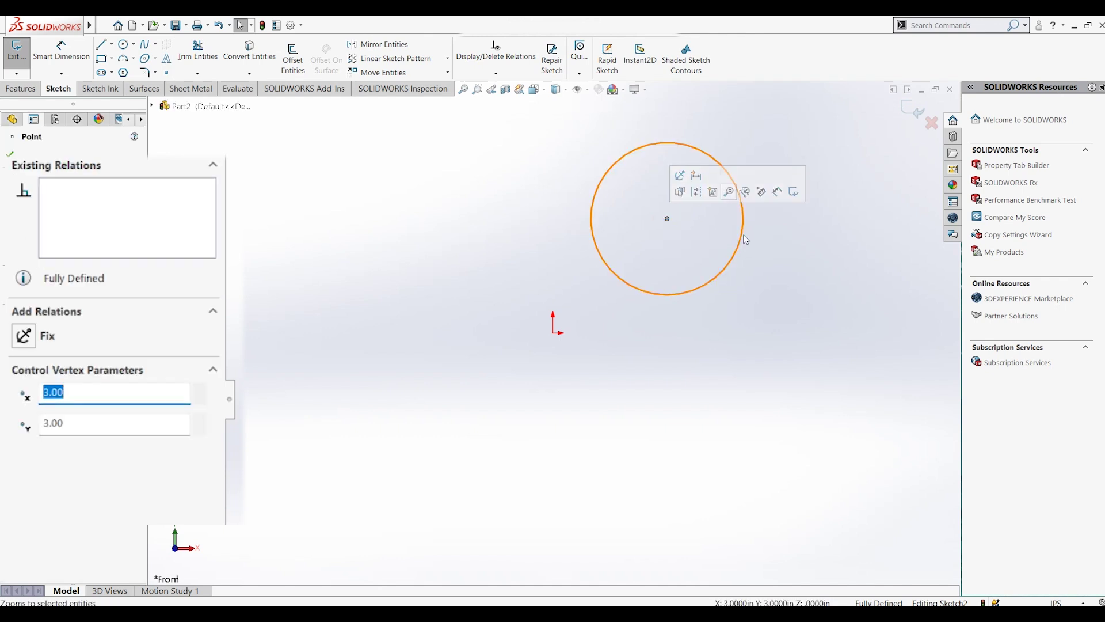
drag(743, 229, 747, 294)
click(747, 295)
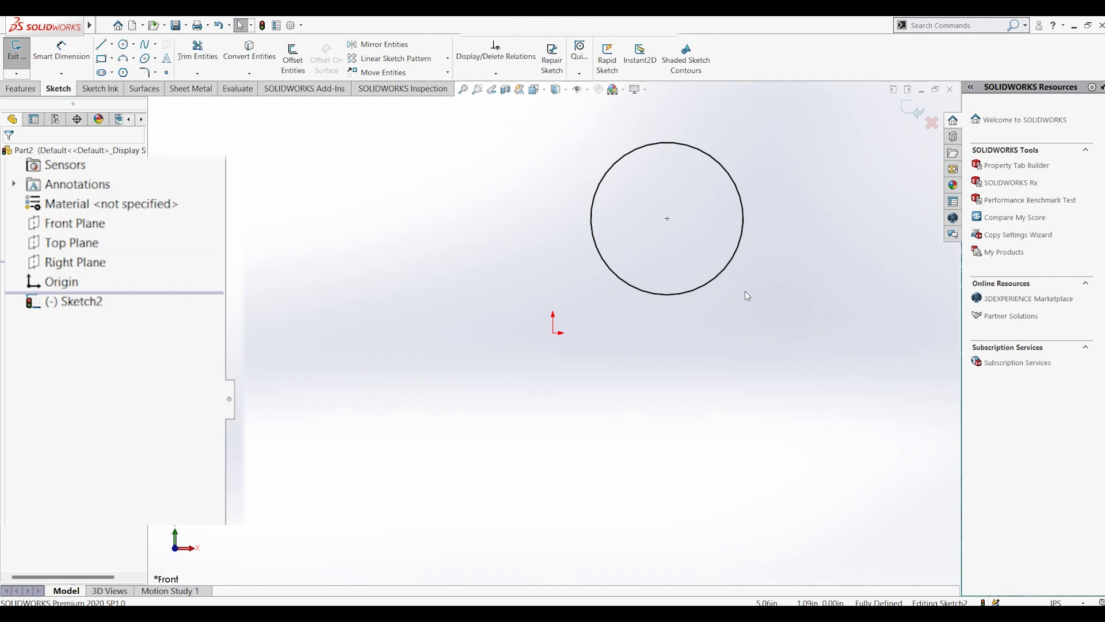
- Delete the Fixed relation from the circle
click(706, 285)
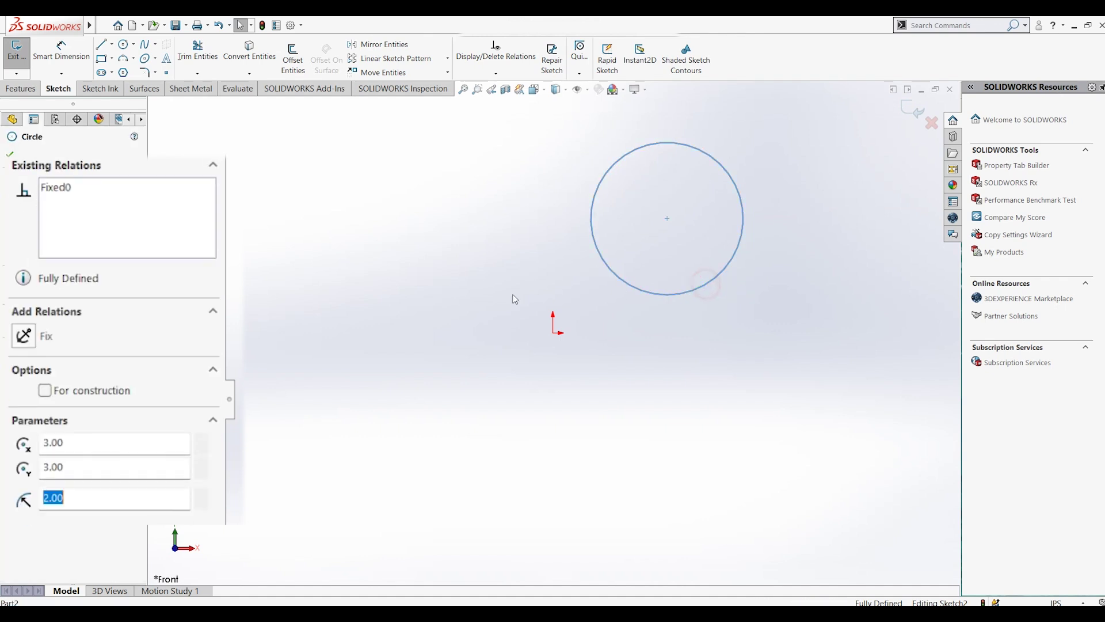
click(68, 187)
key(Delete)
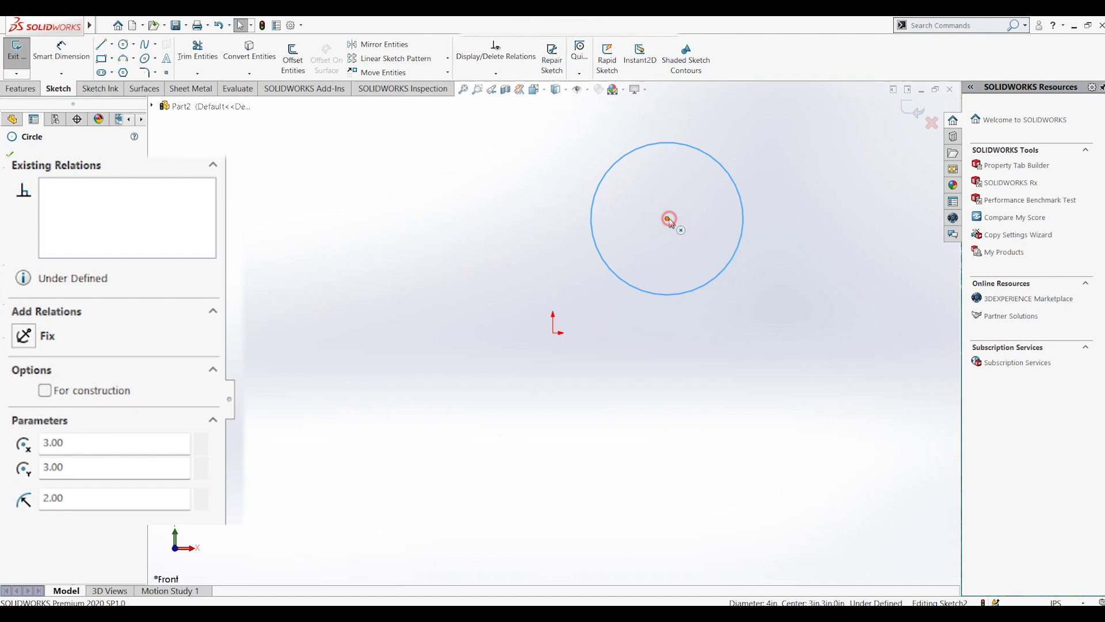
- Add a Horizontal relation between the circle's centre point and the origin
click(667, 220)
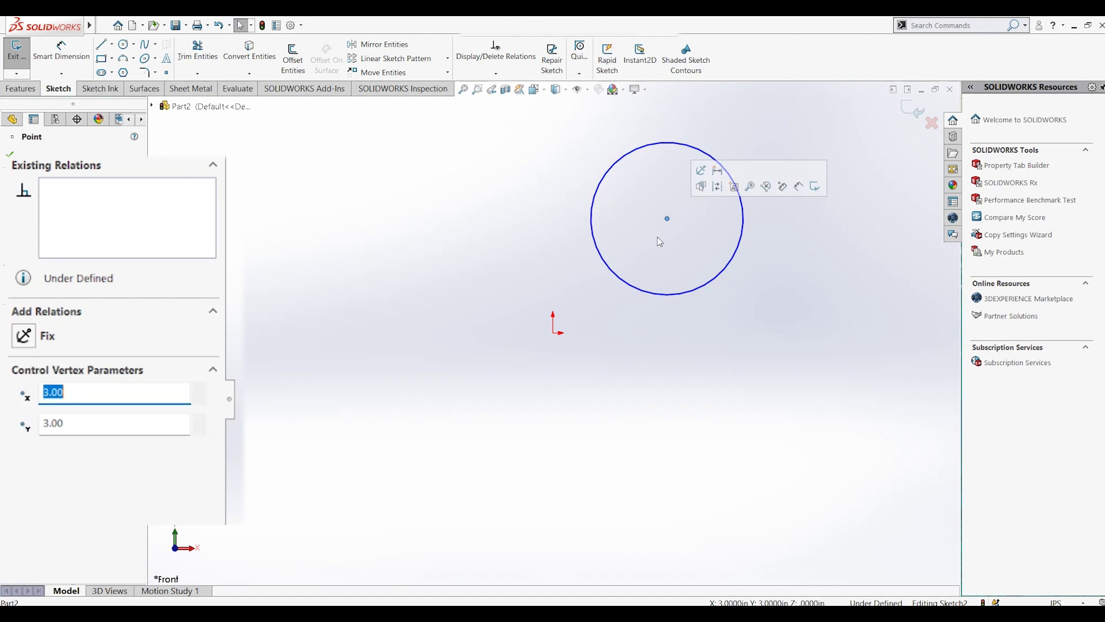
ctrl+click(554, 333)
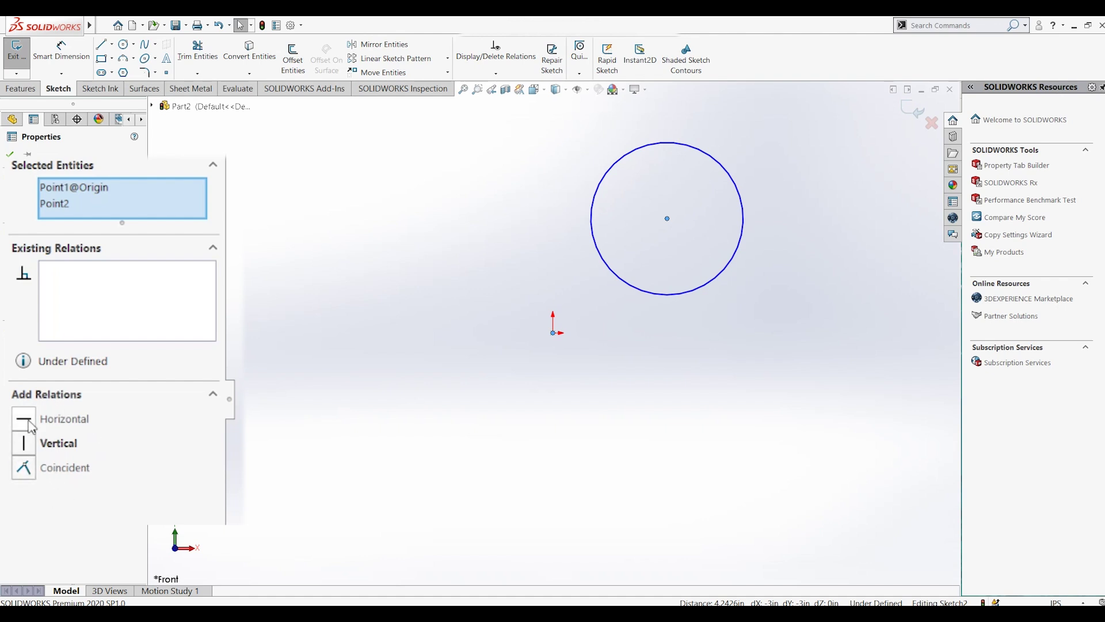
click(29, 425)
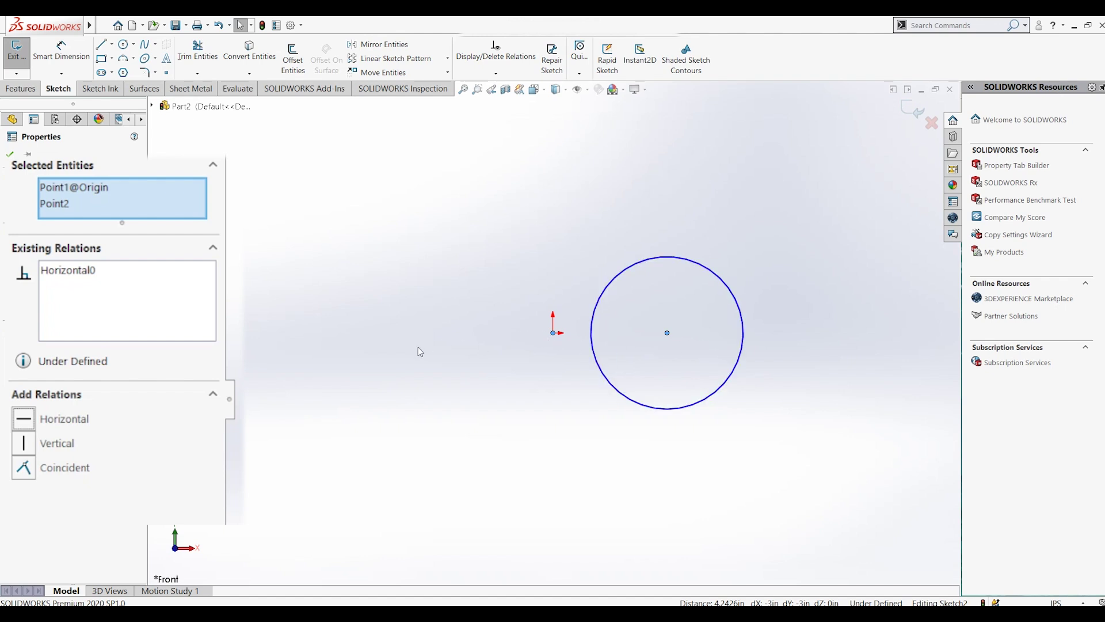
- Delete the Horizontal relation between the circle's centre and the origin
click(92, 271)
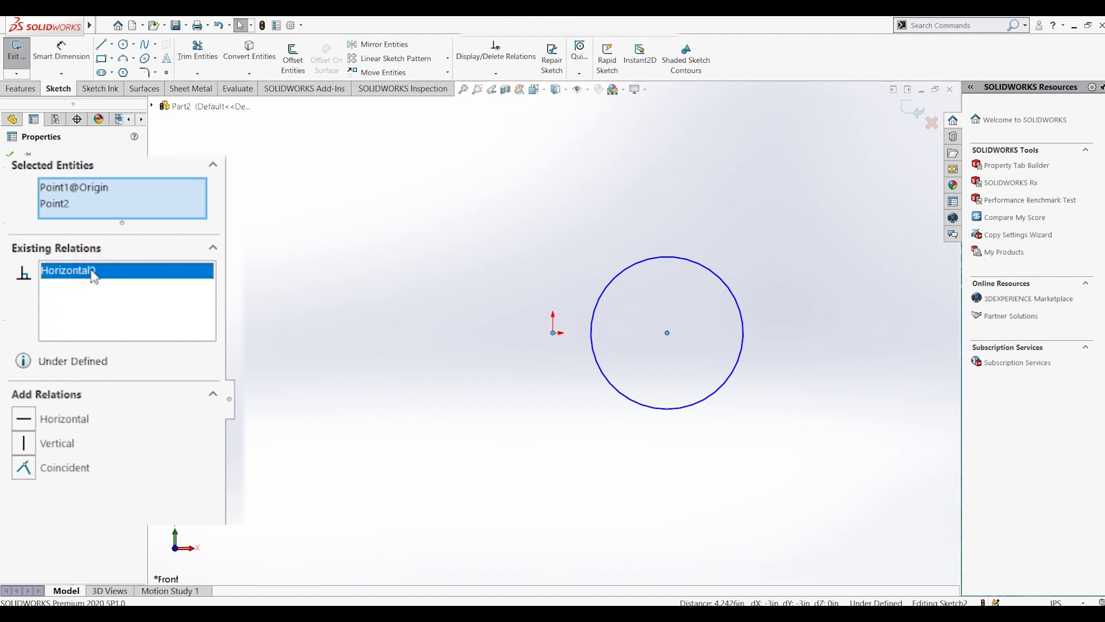
key(Delete)
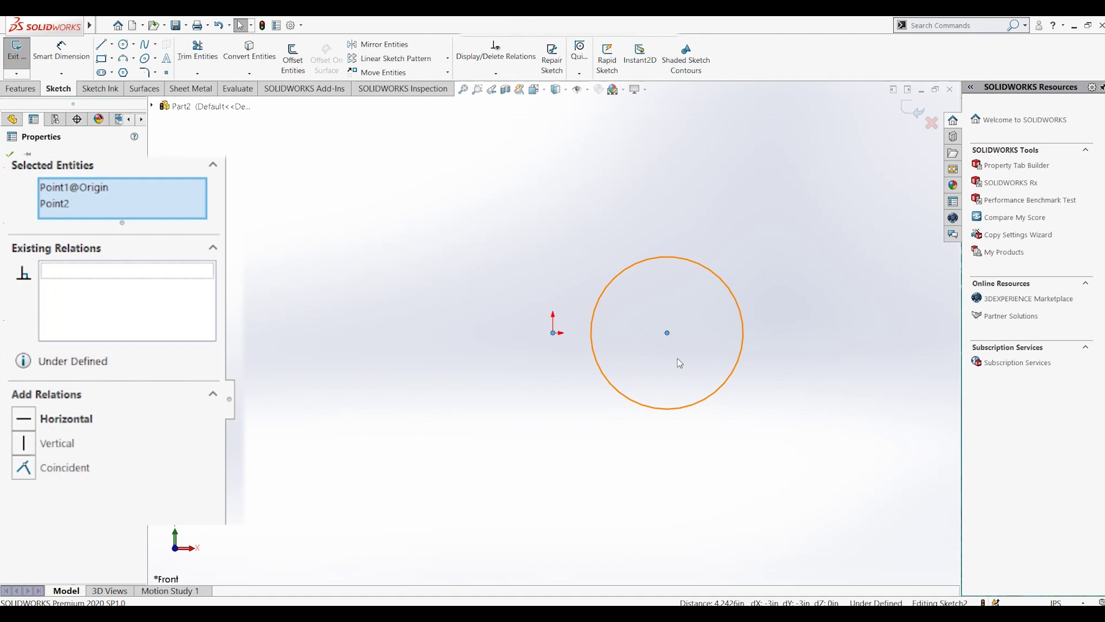
- Move the circle up and away from the origin, add a Vertical relation between its centre and the origin, and delete that relation
drag(668, 334, 723, 191)
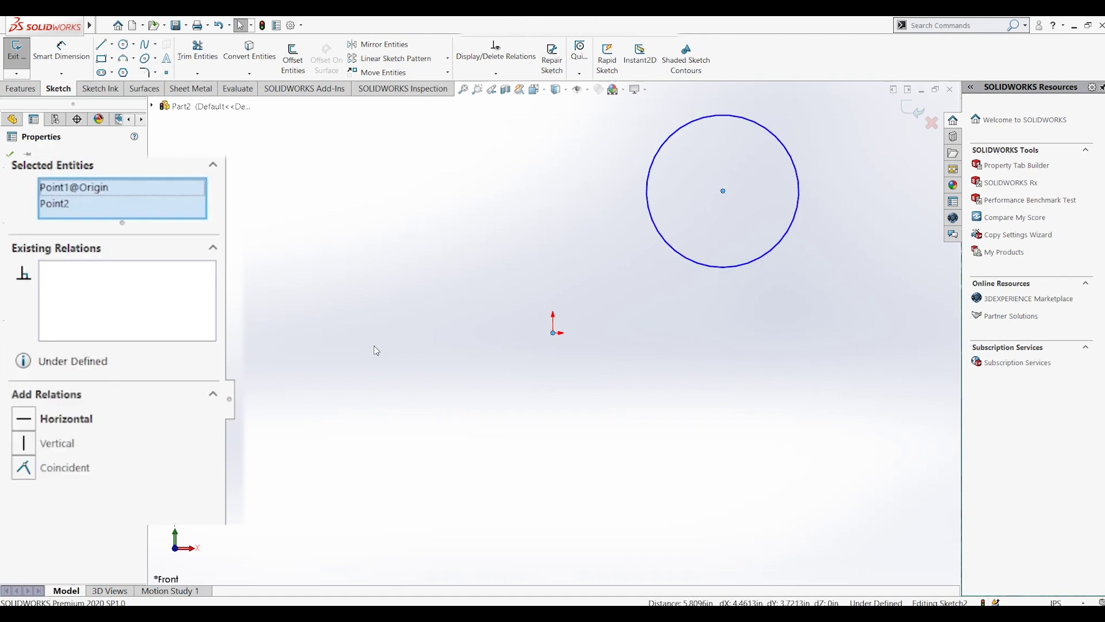
click(27, 445)
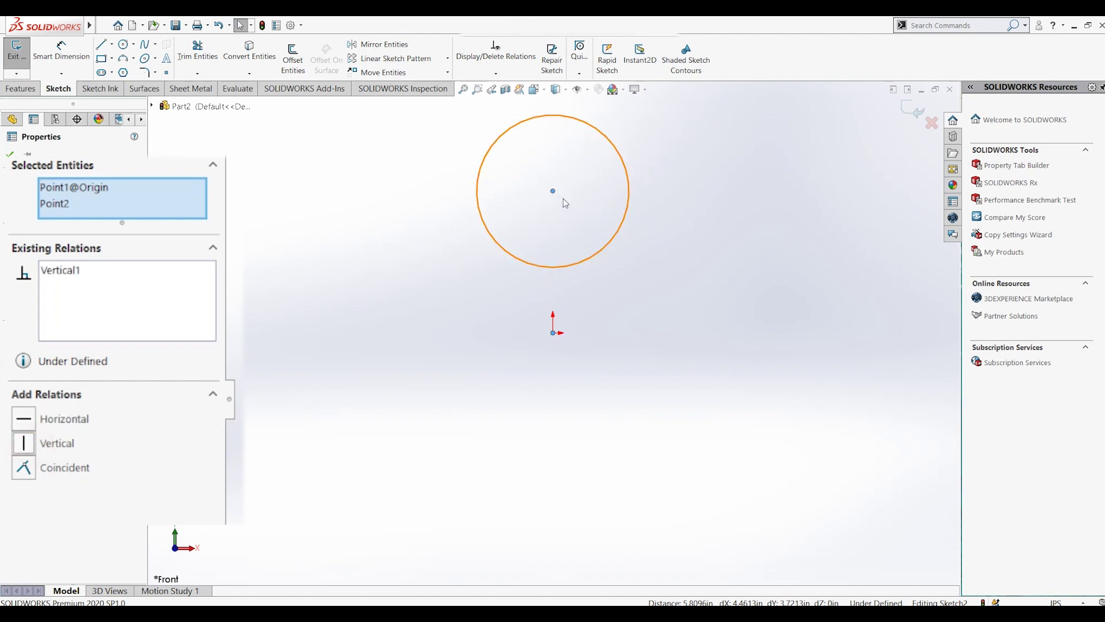
click(87, 270)
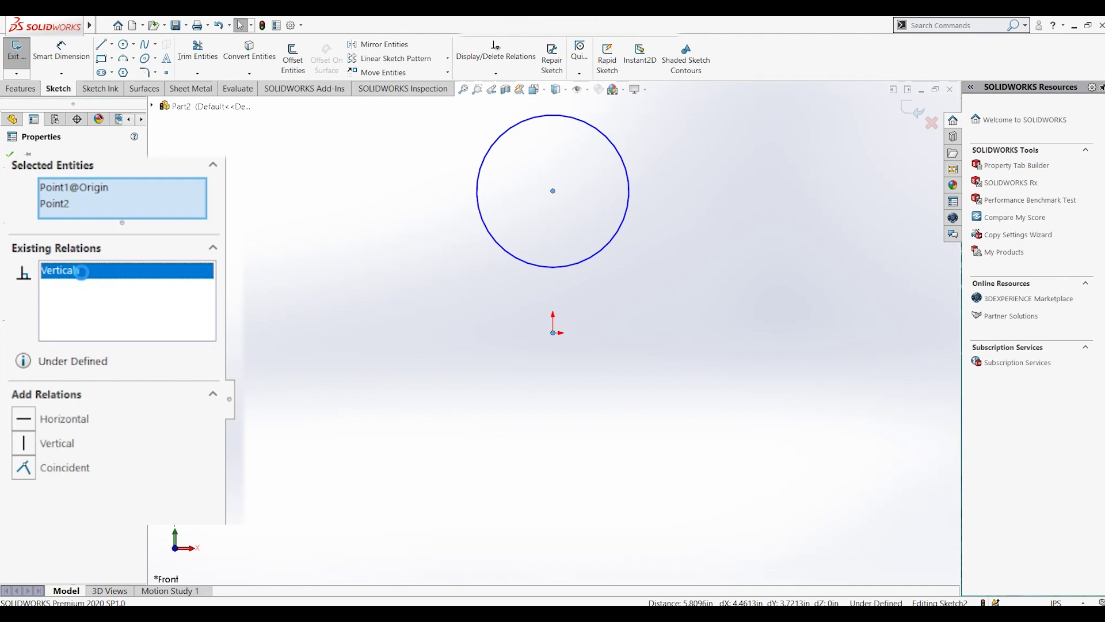
key(Delete)
- Move the circle up and to the left of the origin and make its centre Coincident with the origin
drag(555, 196, 379, 224)
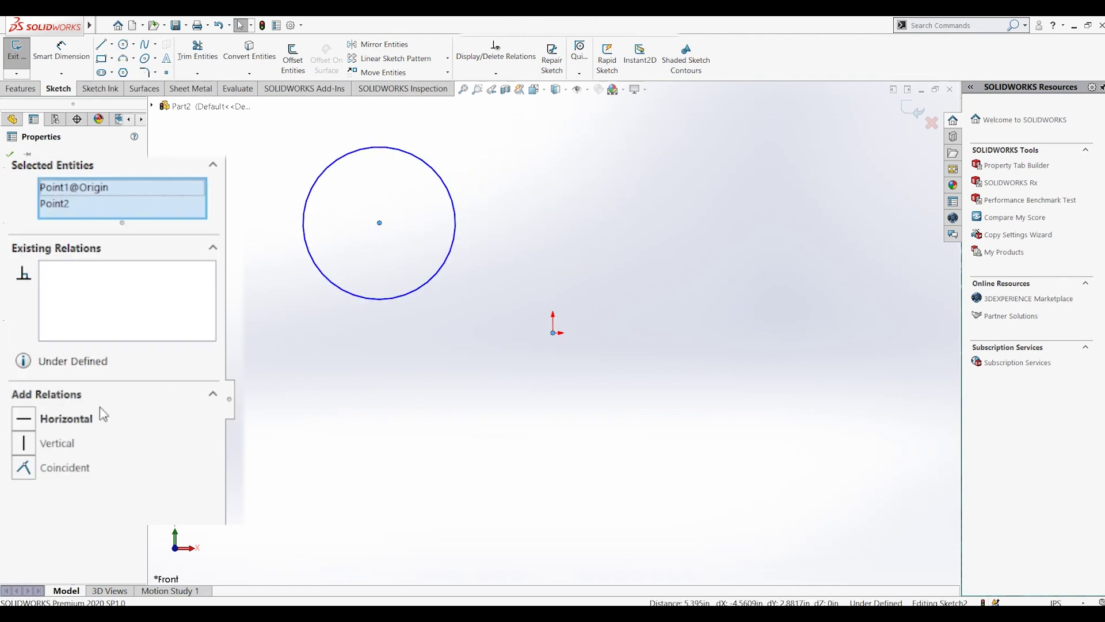
click(24, 468)
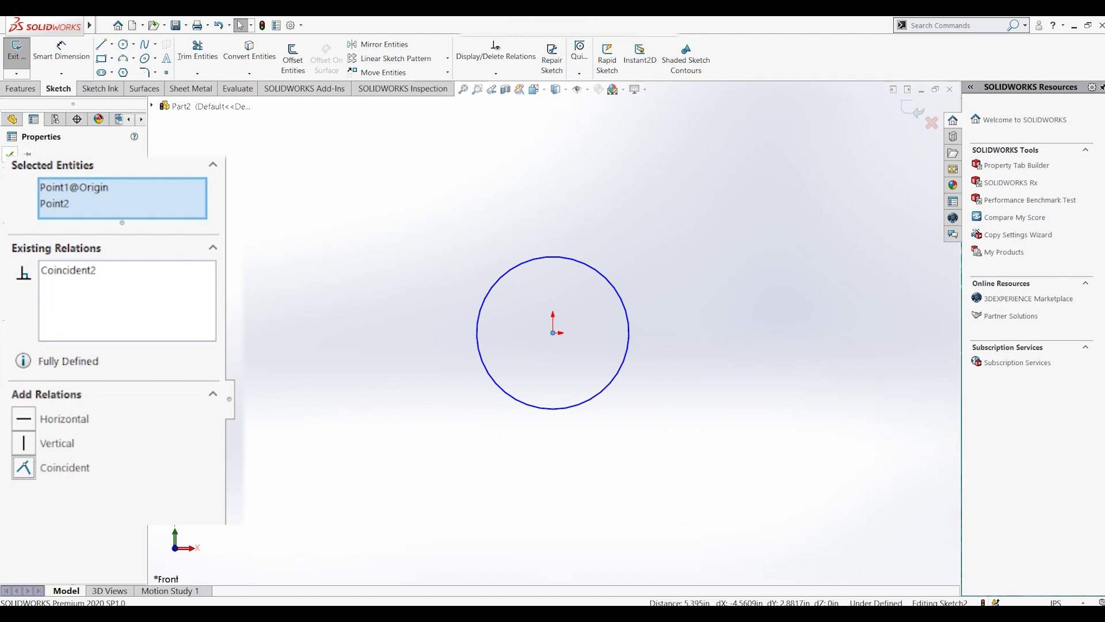
key(Return)
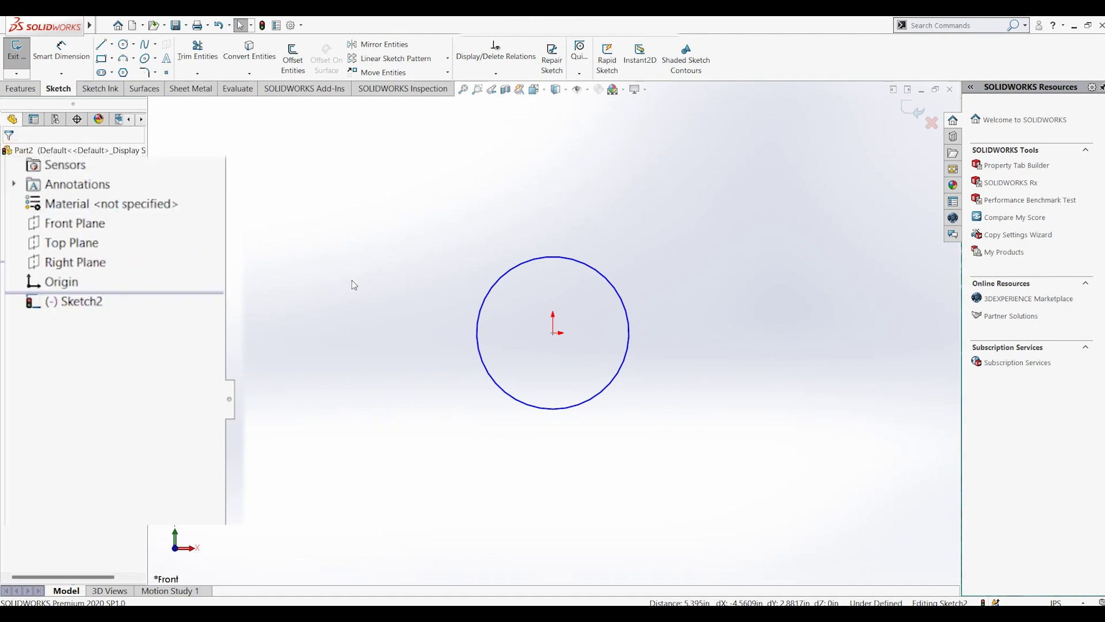
- Sketch a three-point perimeter circle with a radius of about 2.5 in to the left of the origin-centred circle
click(133, 45)
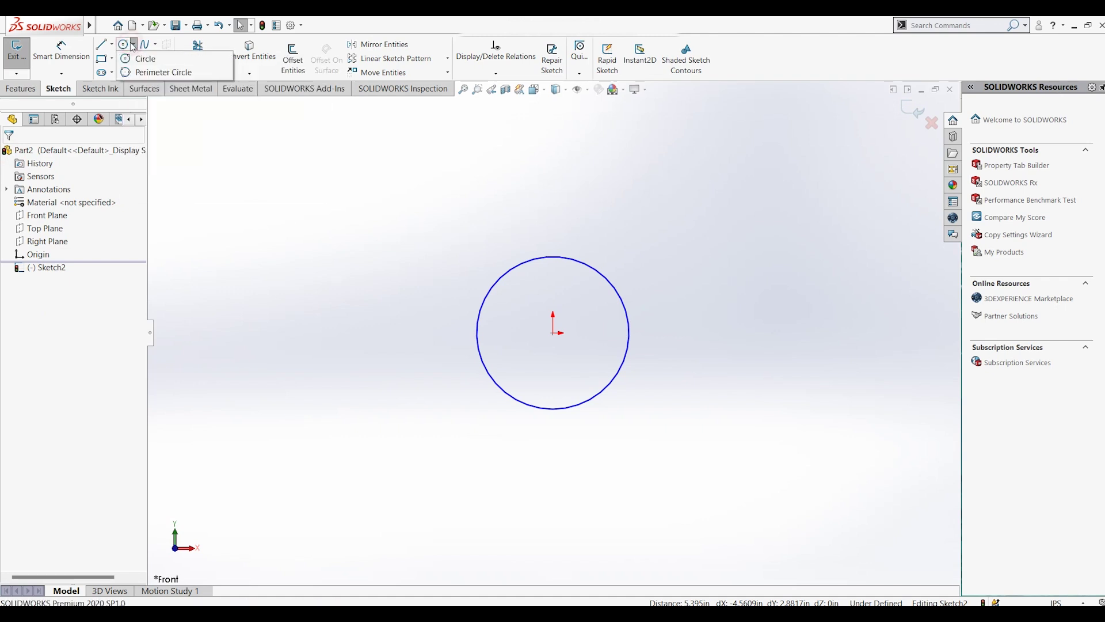
click(154, 73)
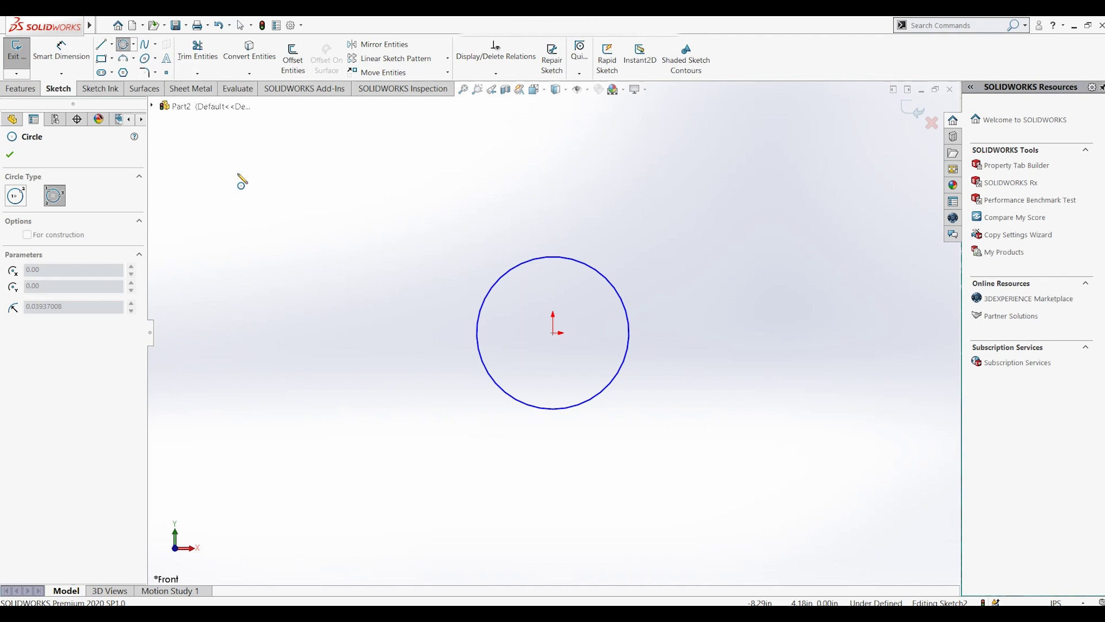
click(255, 241)
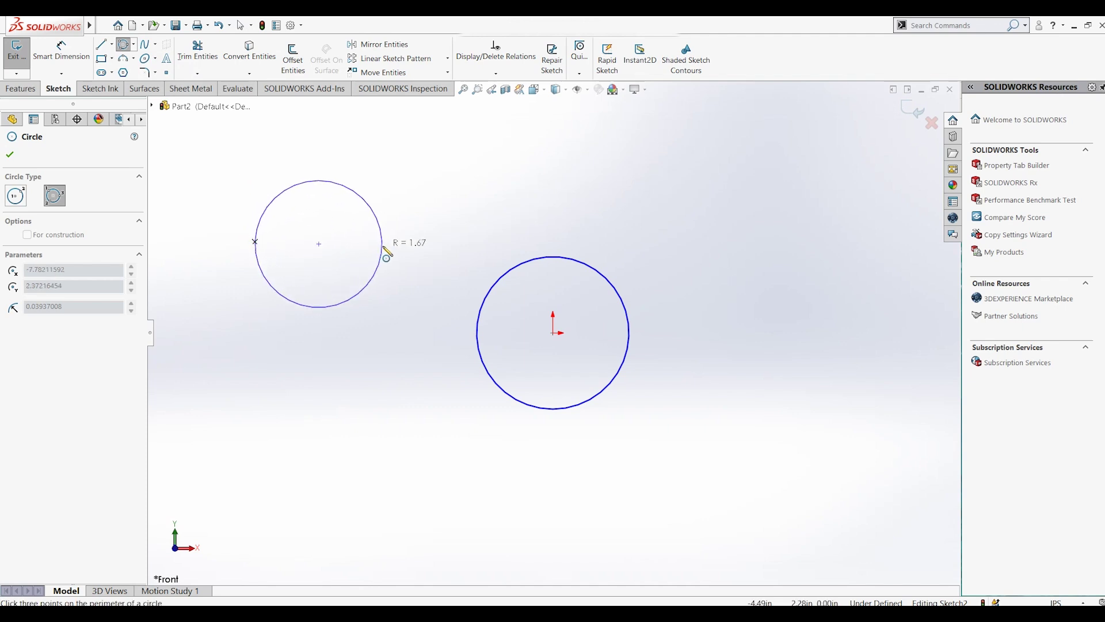
click(385, 242)
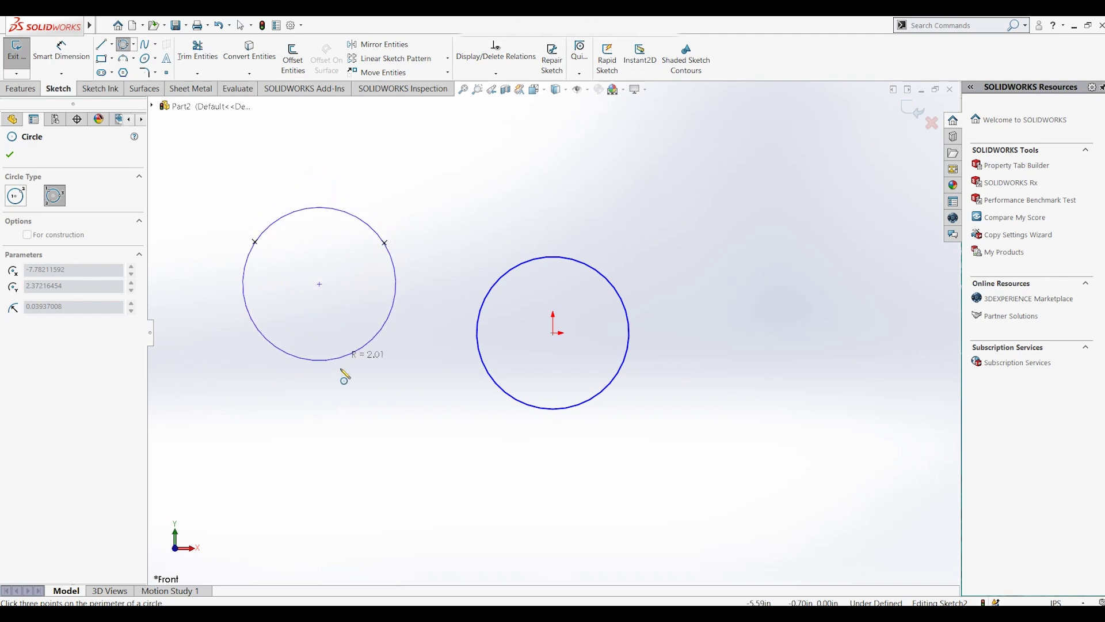
click(346, 408)
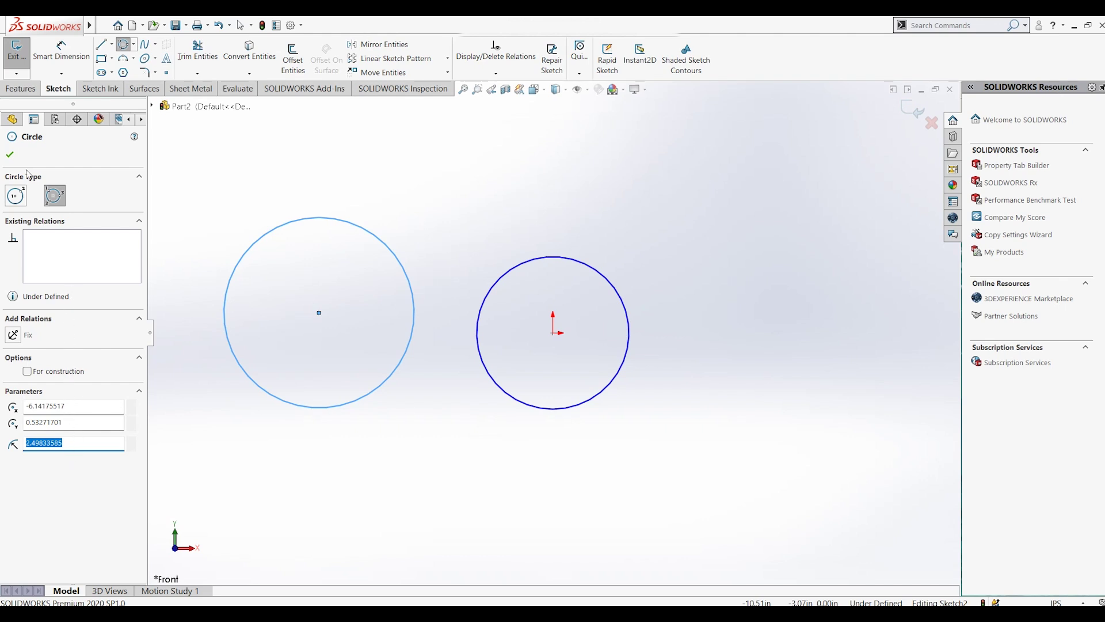
click(10, 156)
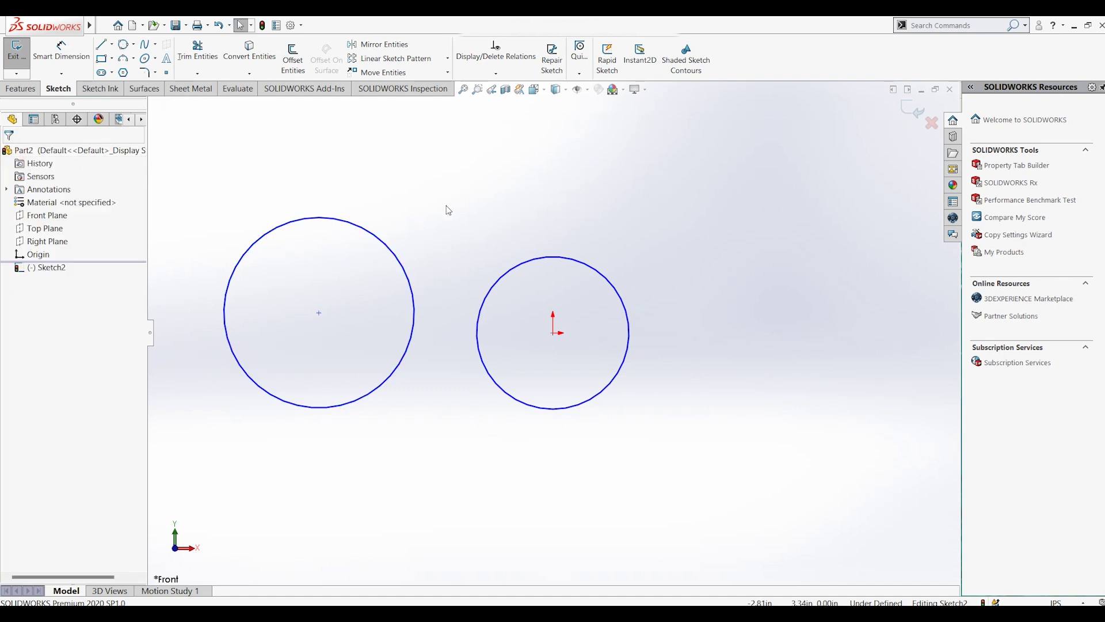
- Draw a horizontal line to the upper right of the origin-centred circle and a vertical line upward from its midpoint
click(101, 44)
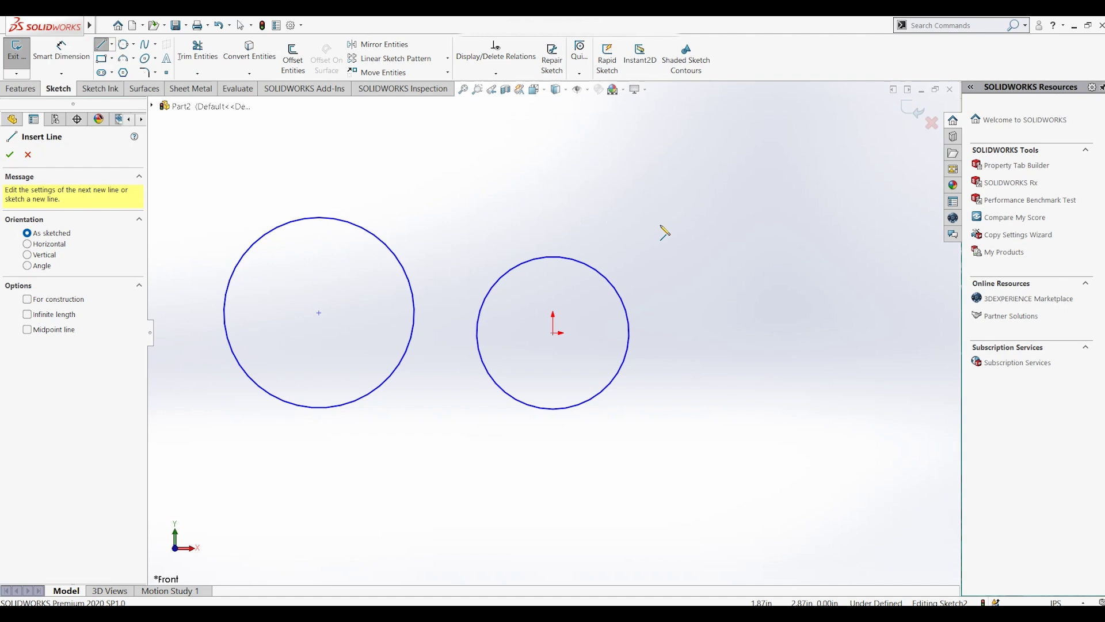
click(702, 225)
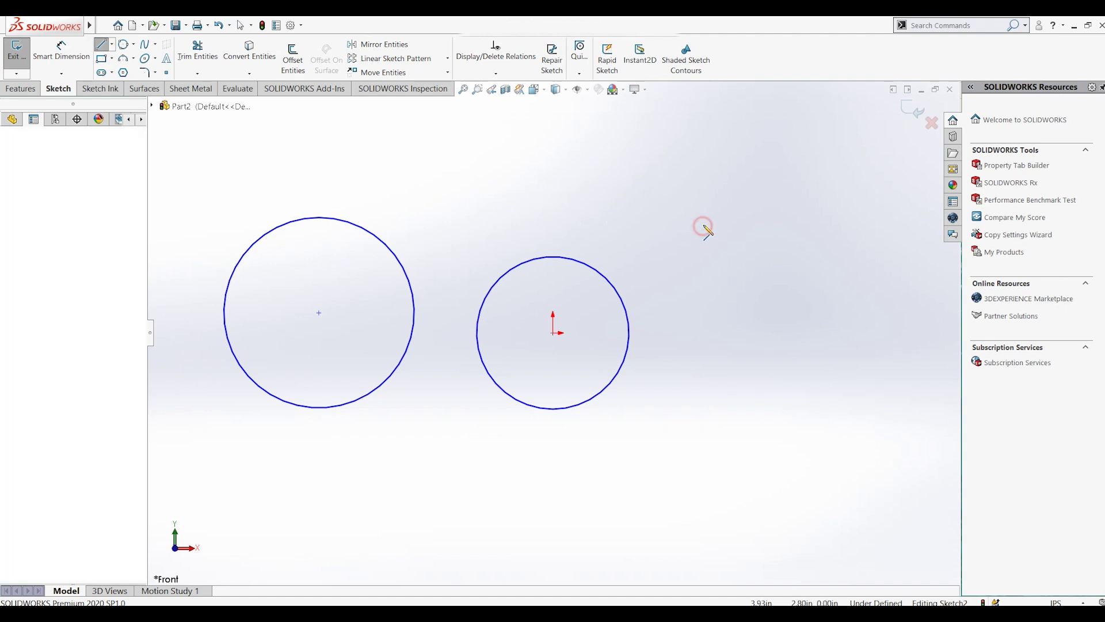
click(864, 225)
key(Escape)
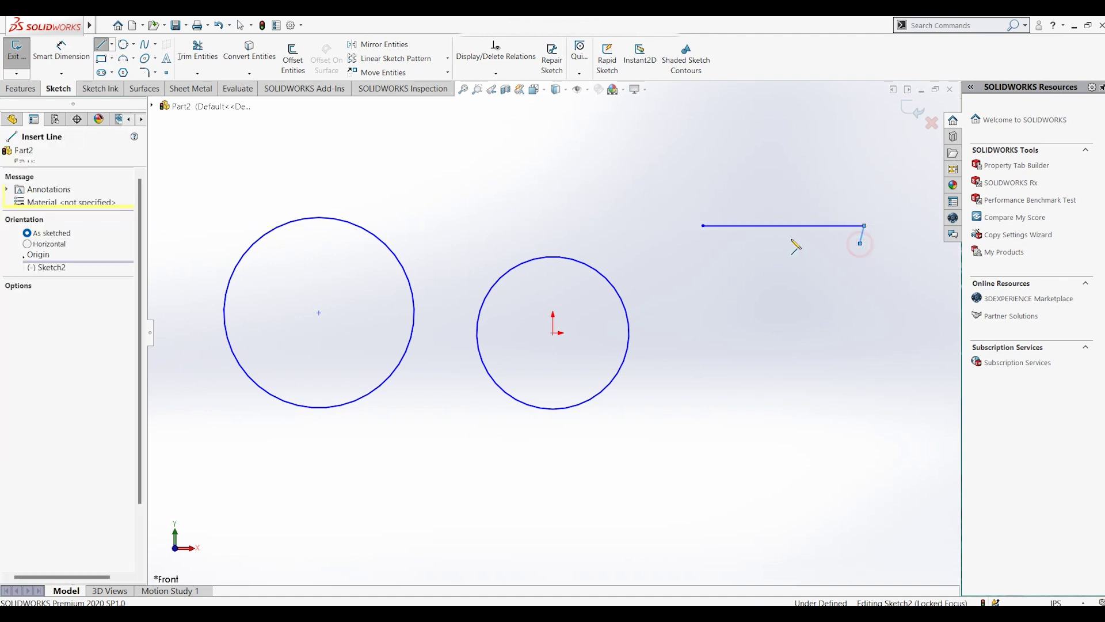
click(783, 225)
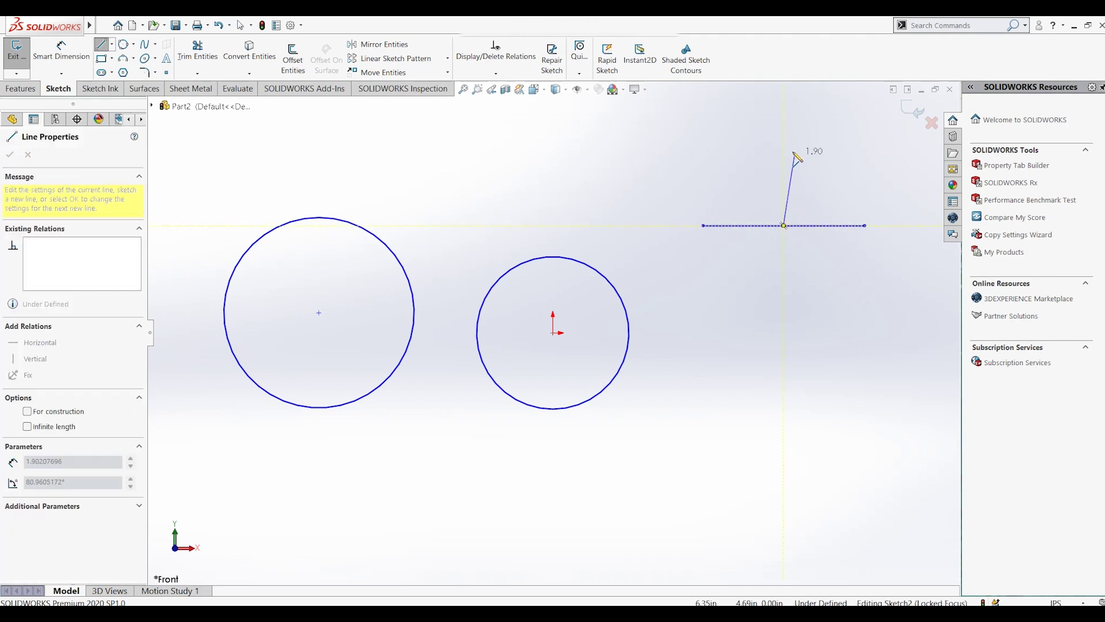
click(783, 143)
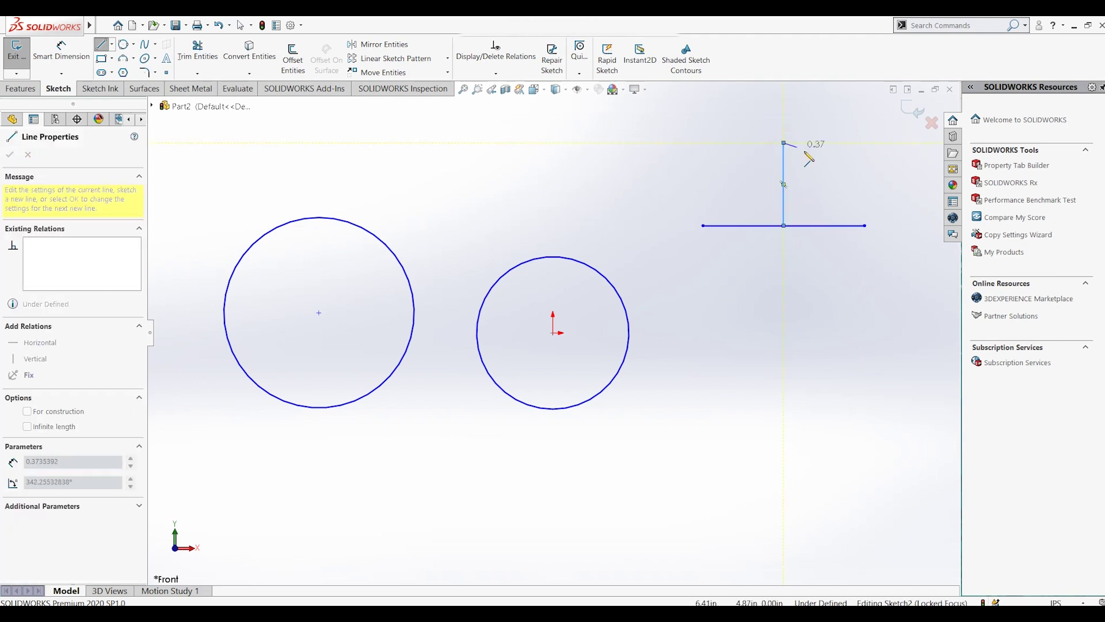
key(Escape)
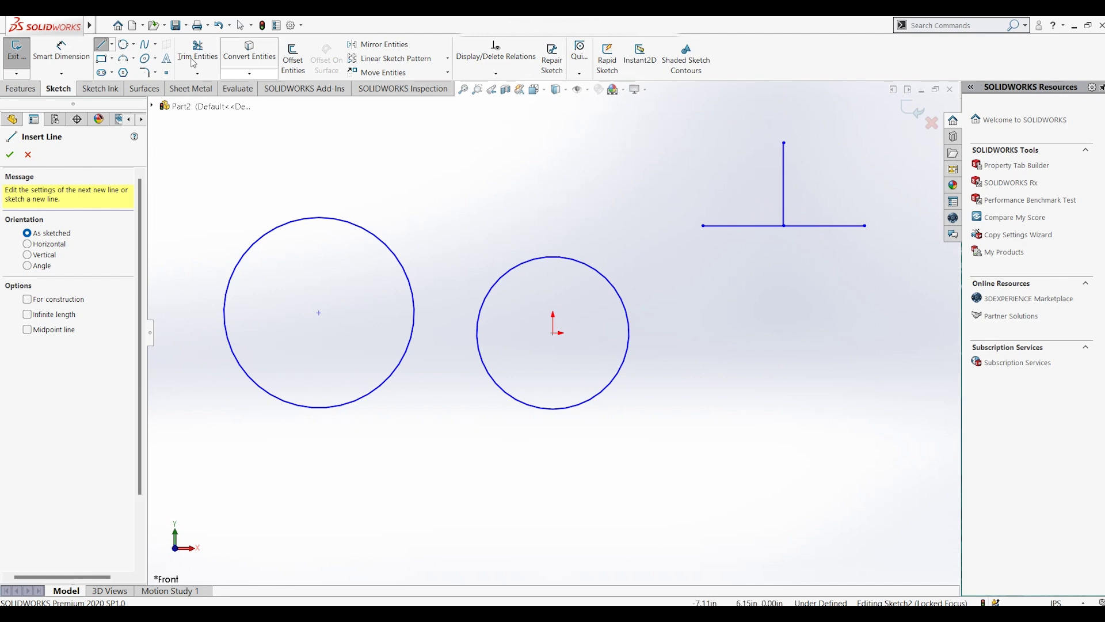
- Sketch a perimeter circle through both ends of the horizontal line and the upper end of the vertical line
click(133, 44)
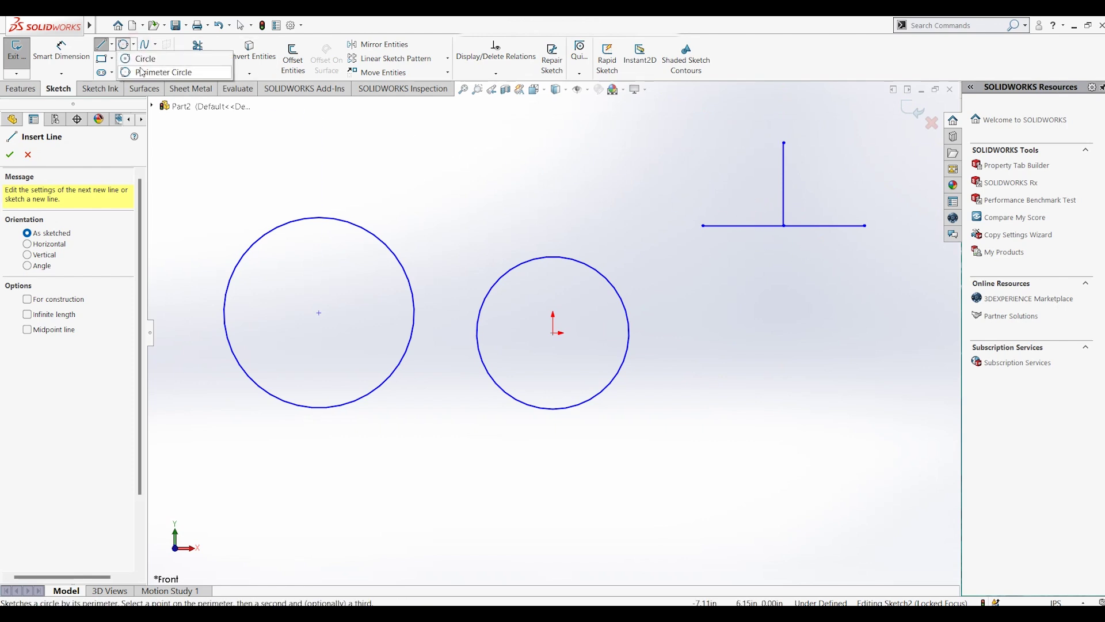
click(140, 71)
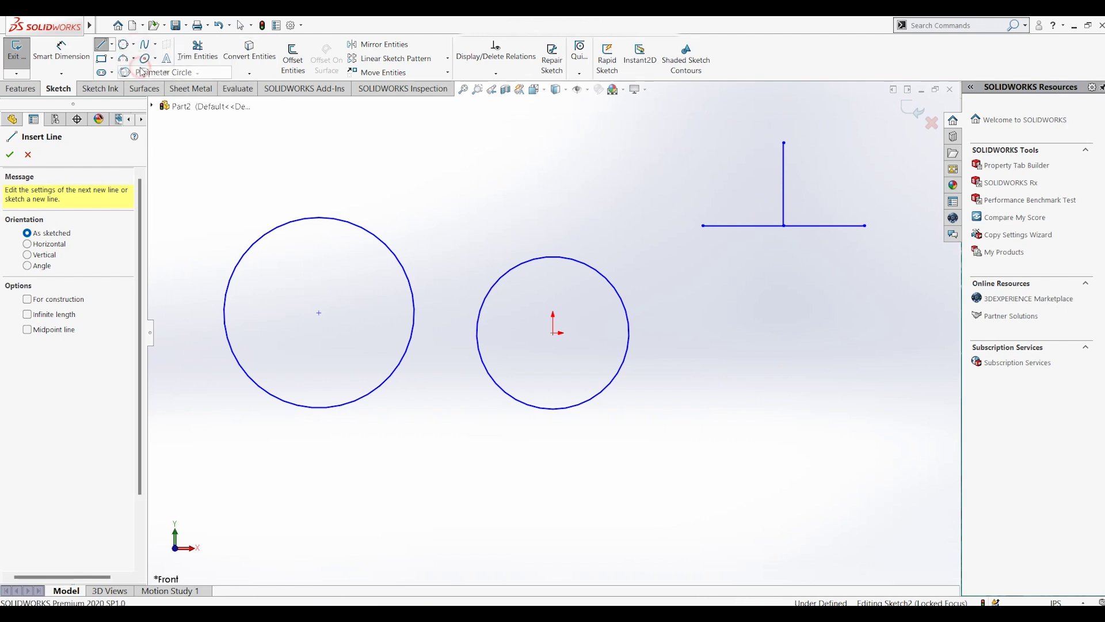
click(702, 225)
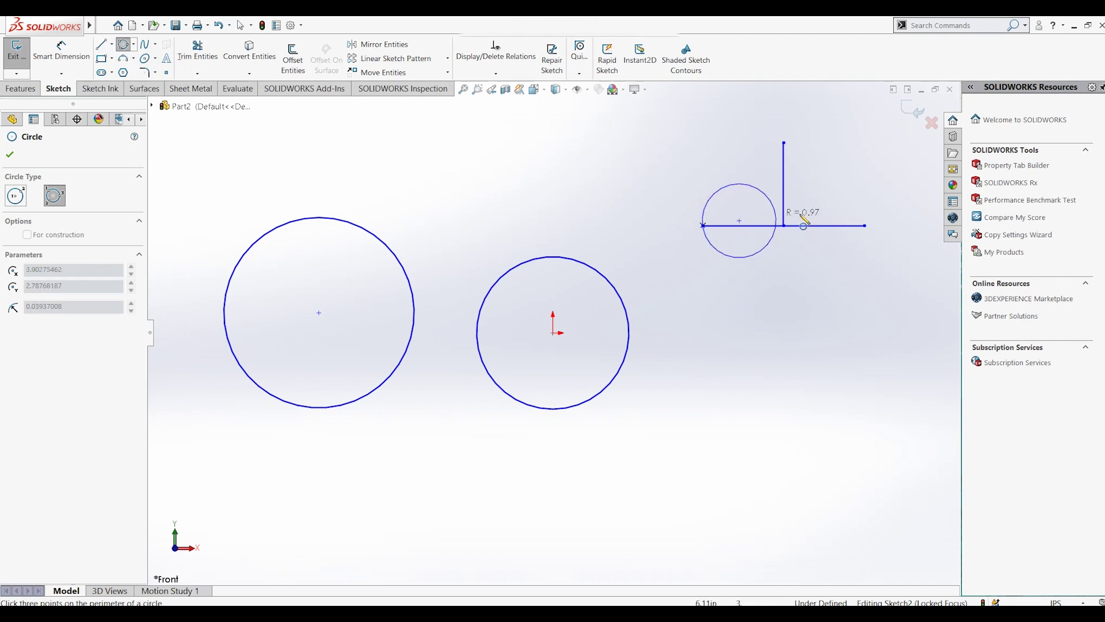
click(866, 225)
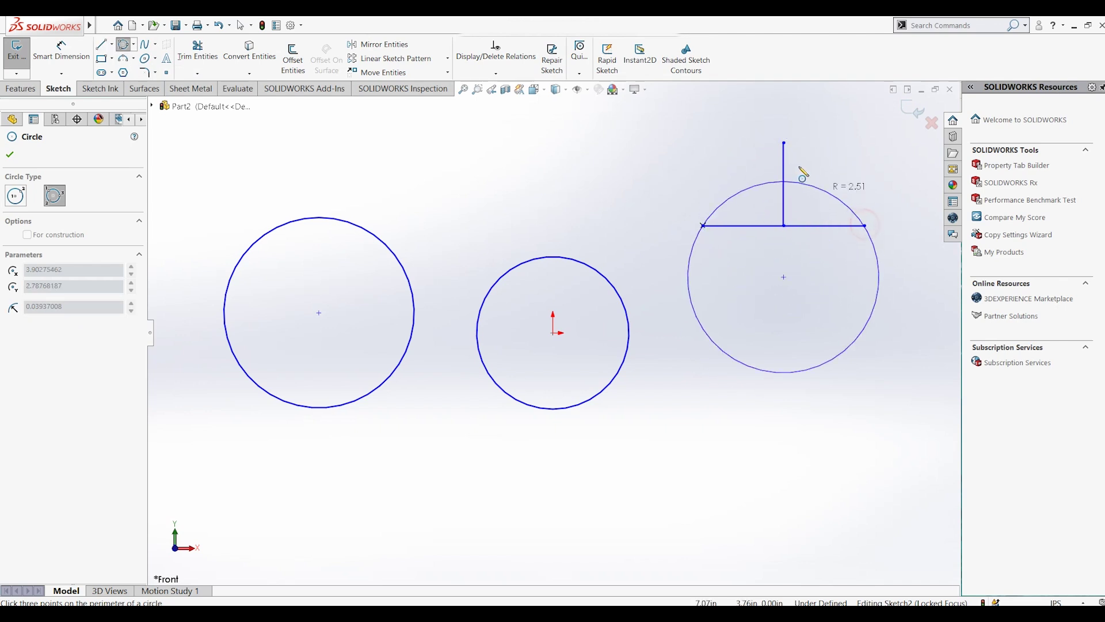
click(785, 143)
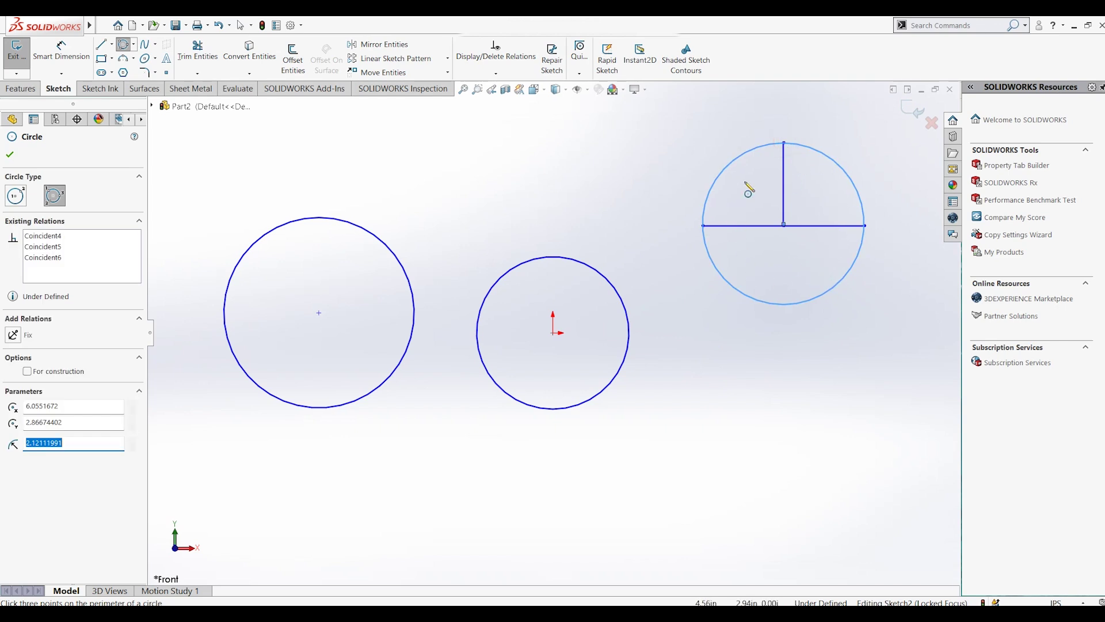
key(Escape)
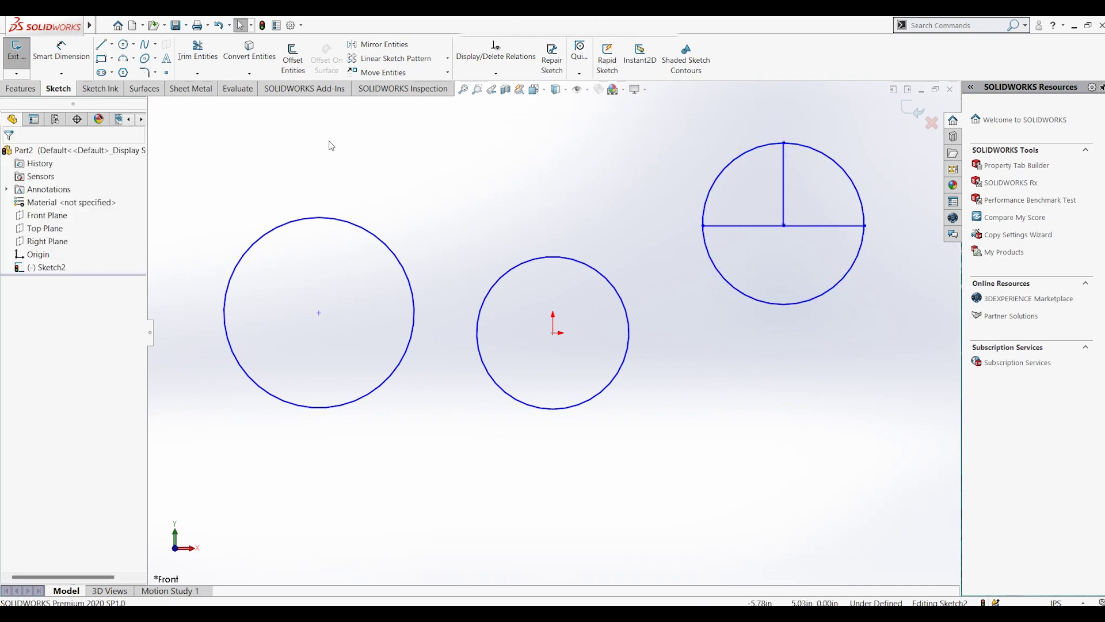
- Sketch a three-point perimeter circle with a radius of about 1.46 in below the origin-centred circle, slightly to its left
click(125, 45)
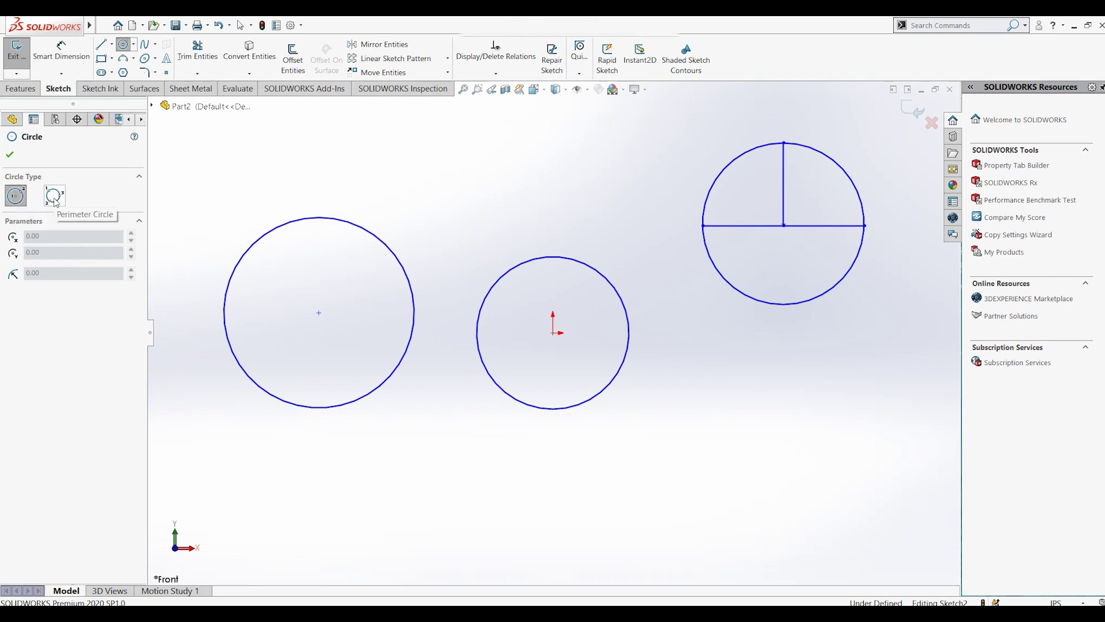
click(54, 197)
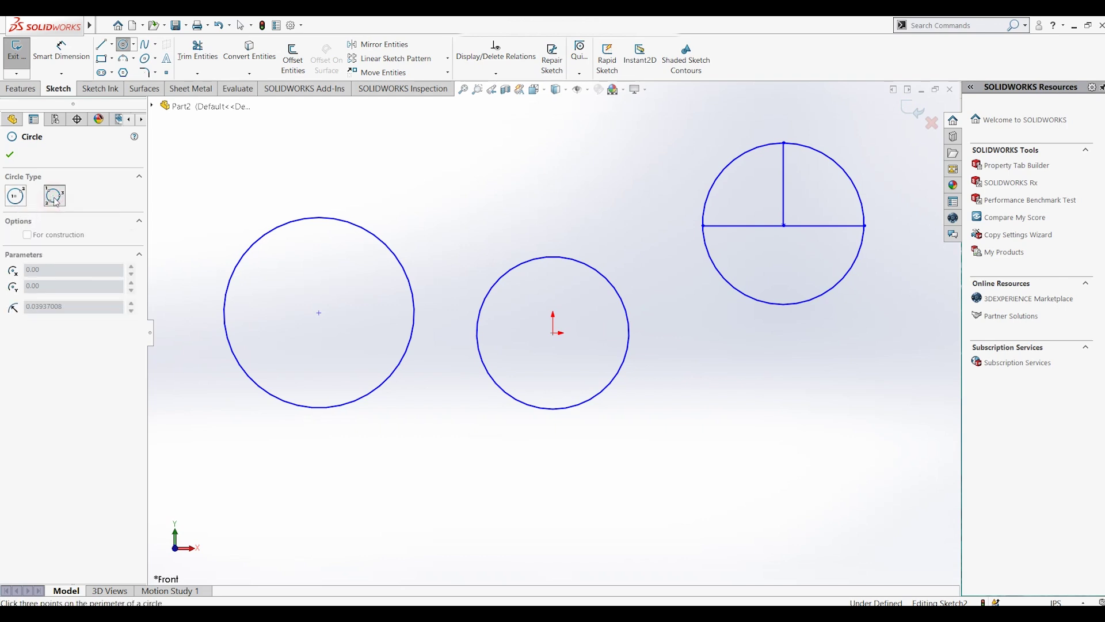
click(445, 482)
click(520, 488)
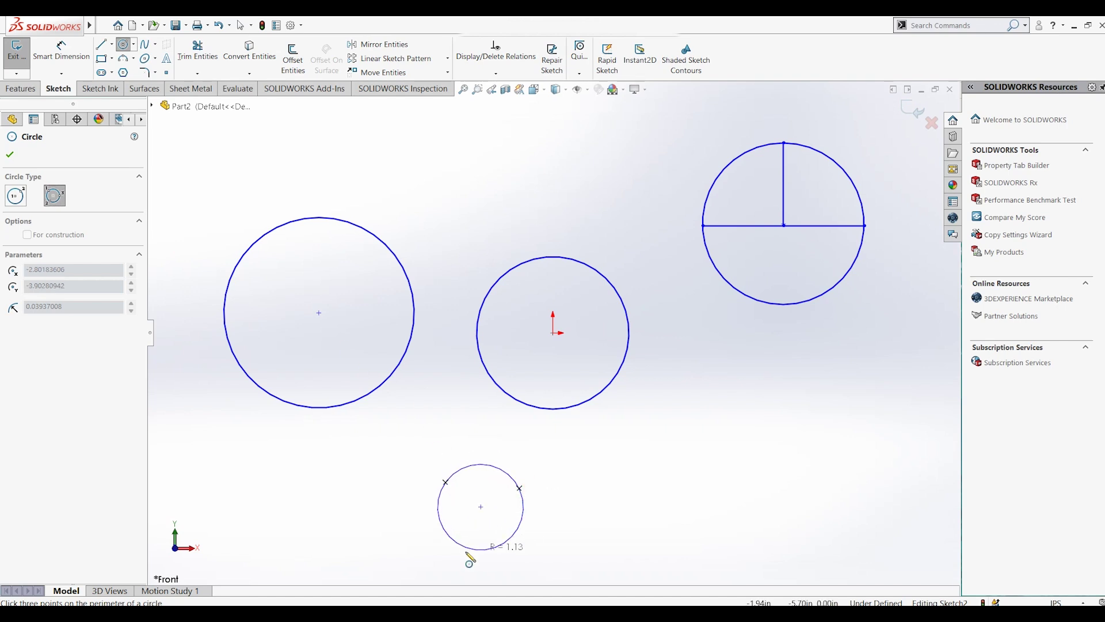
click(436, 563)
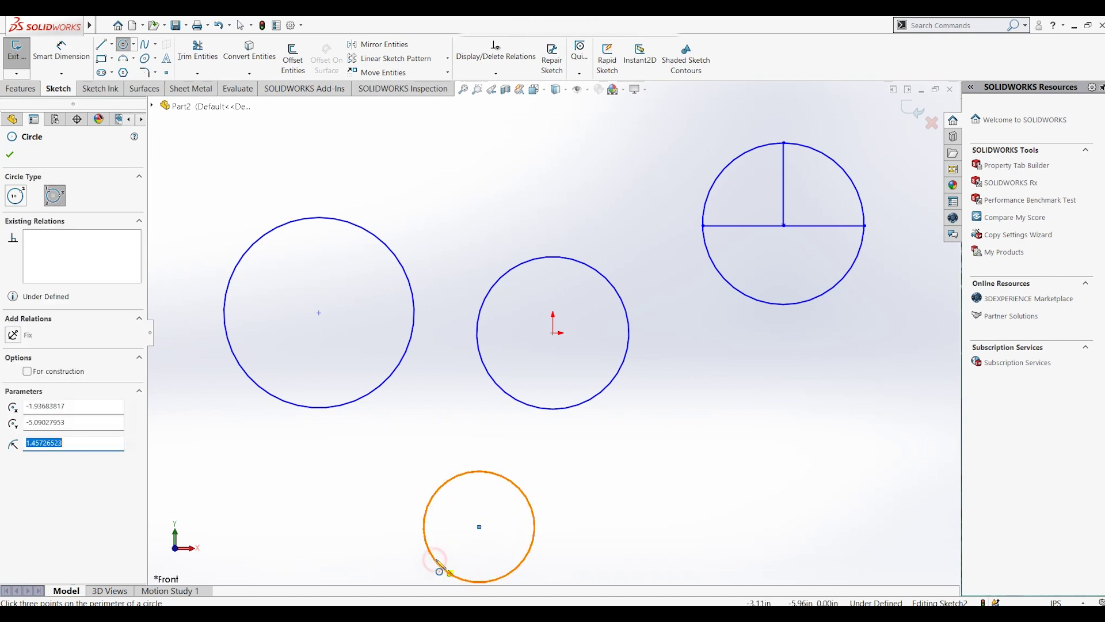
- Sketch a centre-point circle with a radius of about 1.42 in to the right of the lower circle, level with its centre
click(16, 196)
click(699, 527)
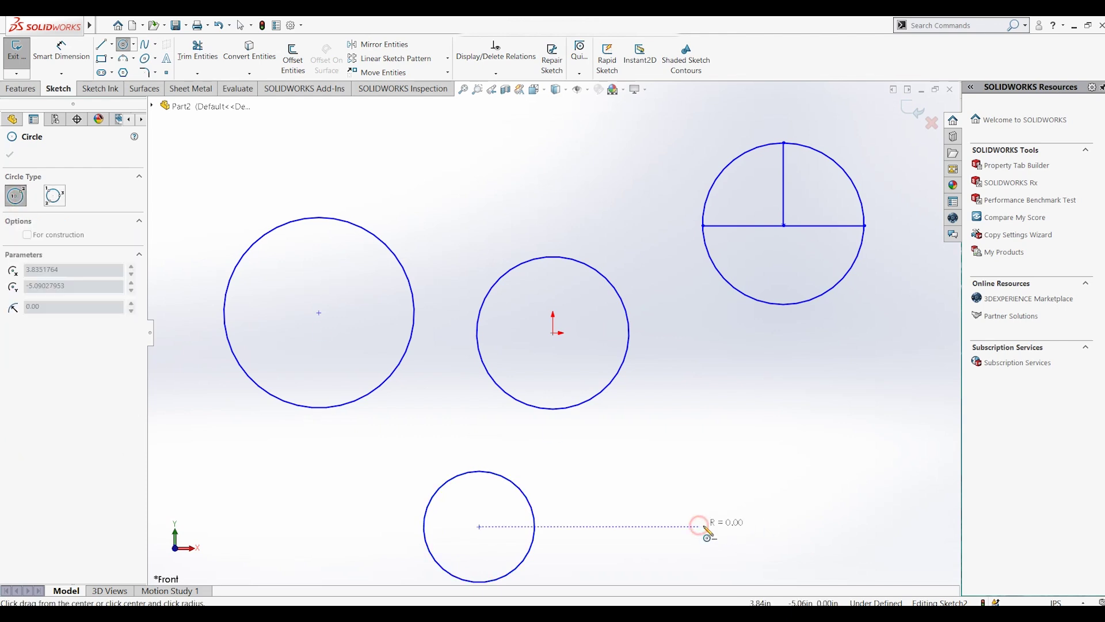
click(752, 512)
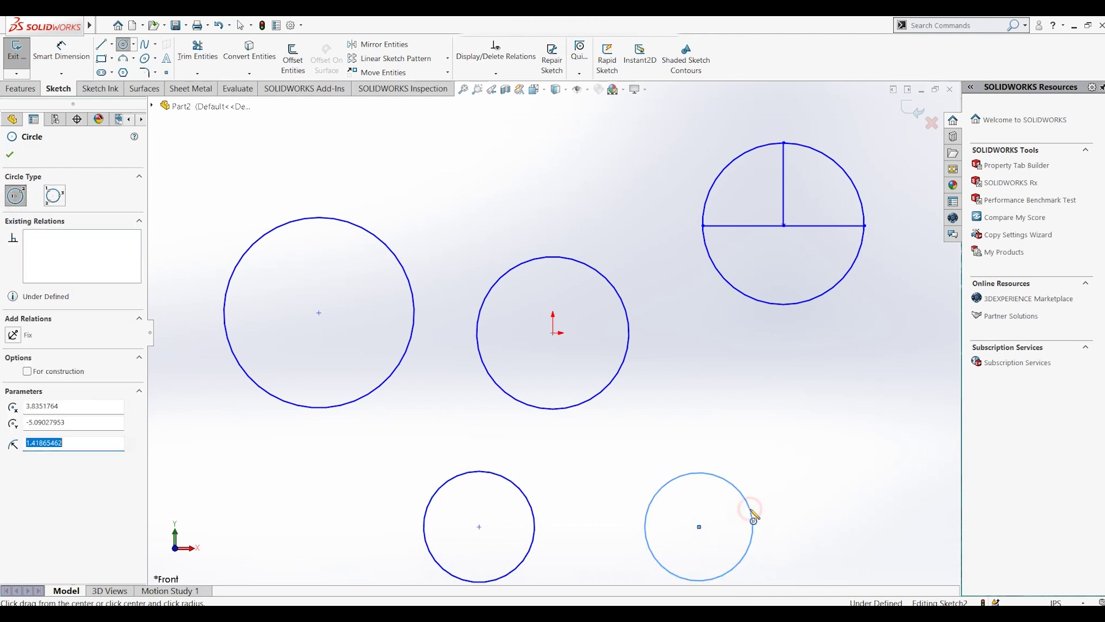
click(11, 154)
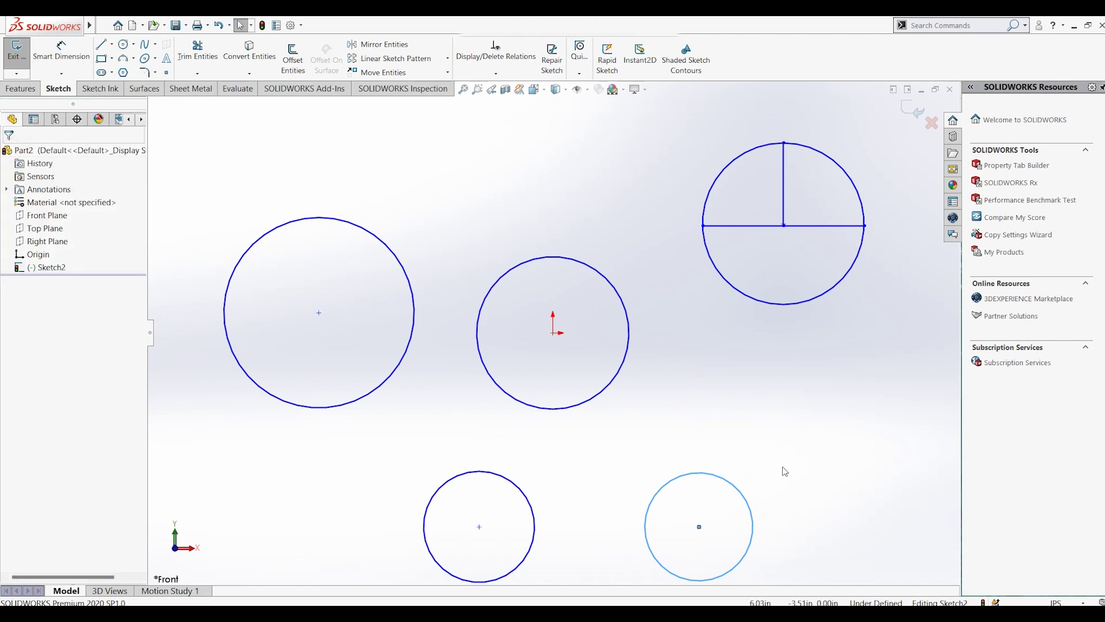